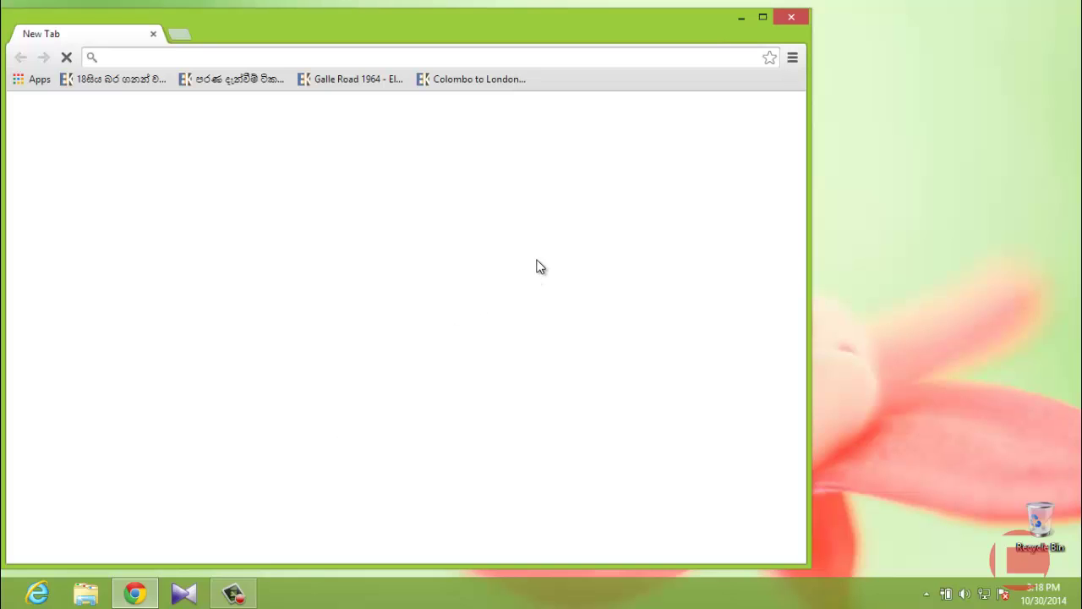
# Move the Chrome window showing the New Tab page slightly right and down toward the screen centre.
pyautogui.moveTo(485, 31); pyautogui.dragTo(586, 40)
# Search Google for 'andy android'.
pyautogui.click(473, 338)
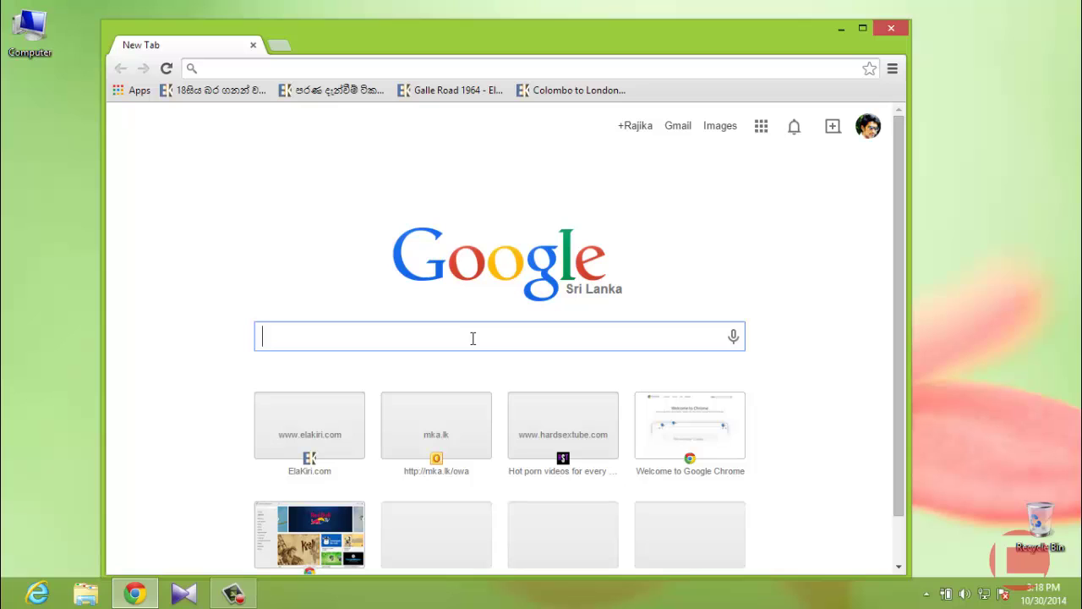
pyautogui.write('andy an')
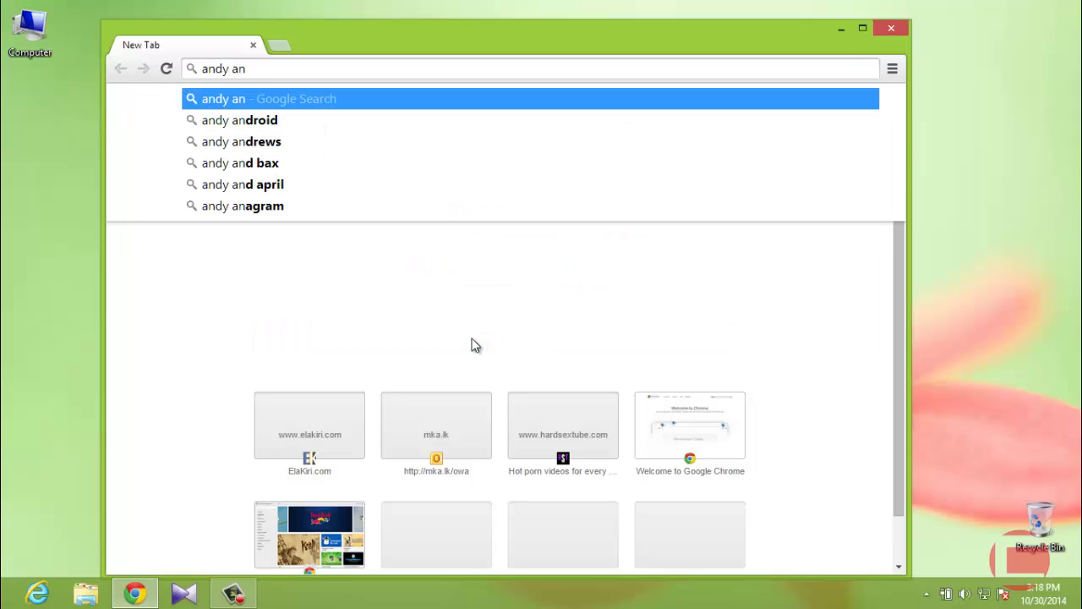
pyautogui.write('droid')
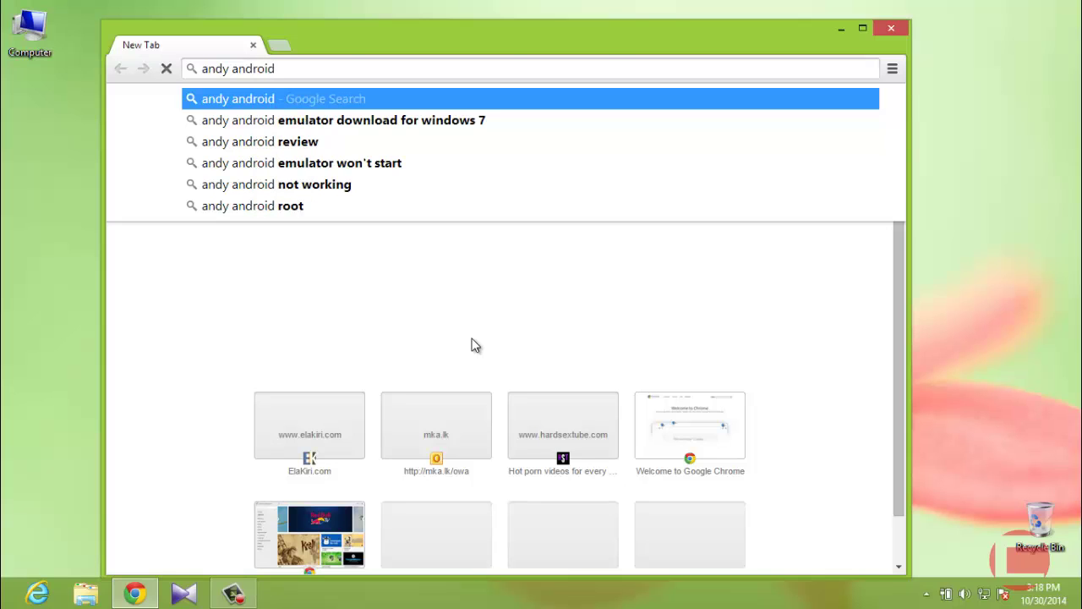
pyautogui.press('Return')
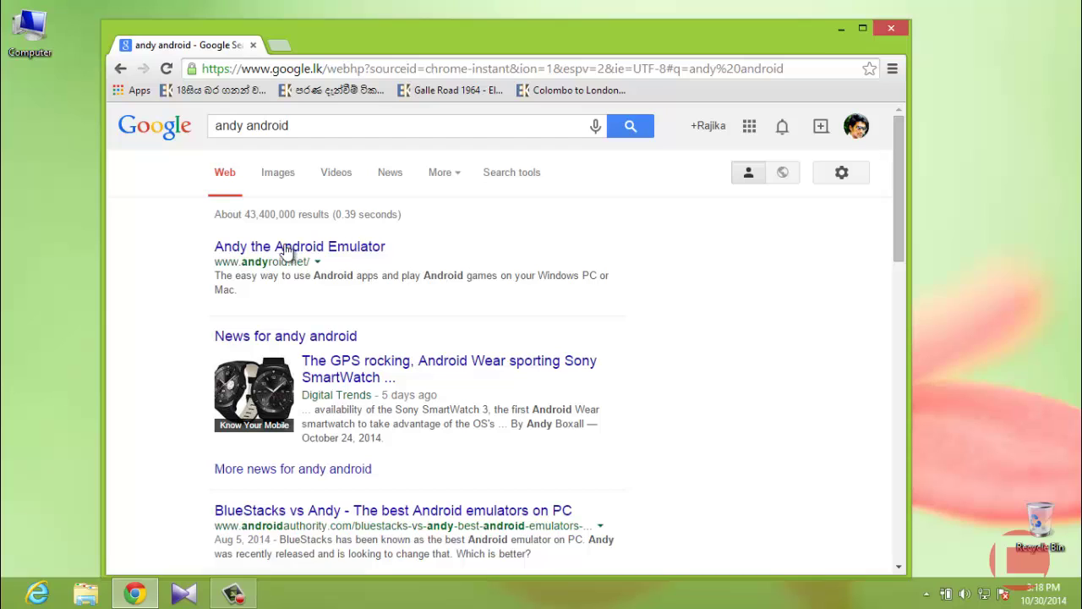
# Open the Andy the Android Emulator result in a maximized Chrome and download Andy_v41_12.exe from andyroid.net.
pyautogui.click(350, 250)
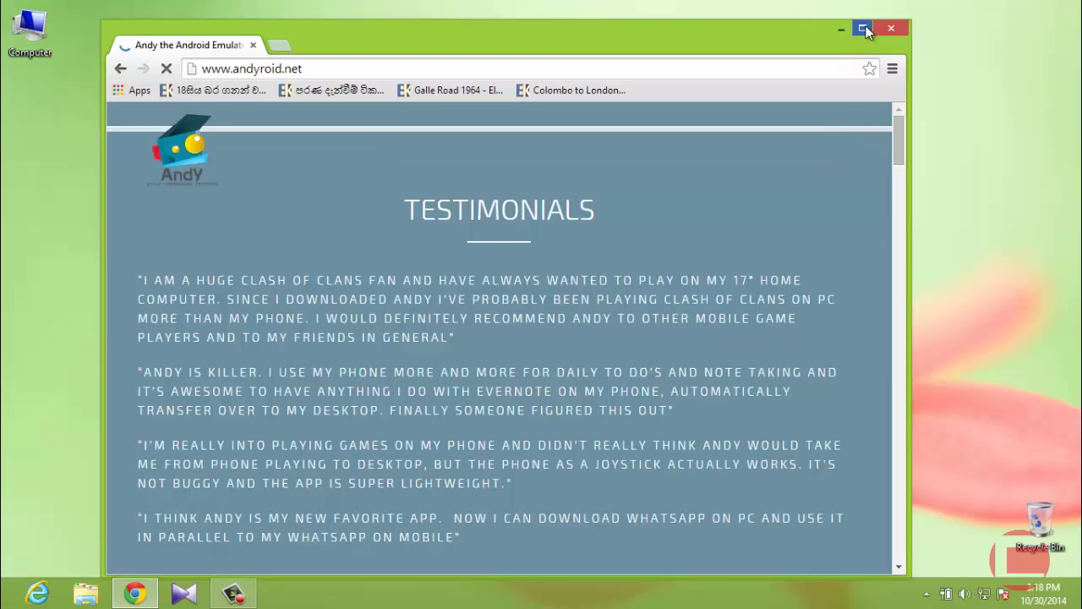
pyautogui.click(864, 28)
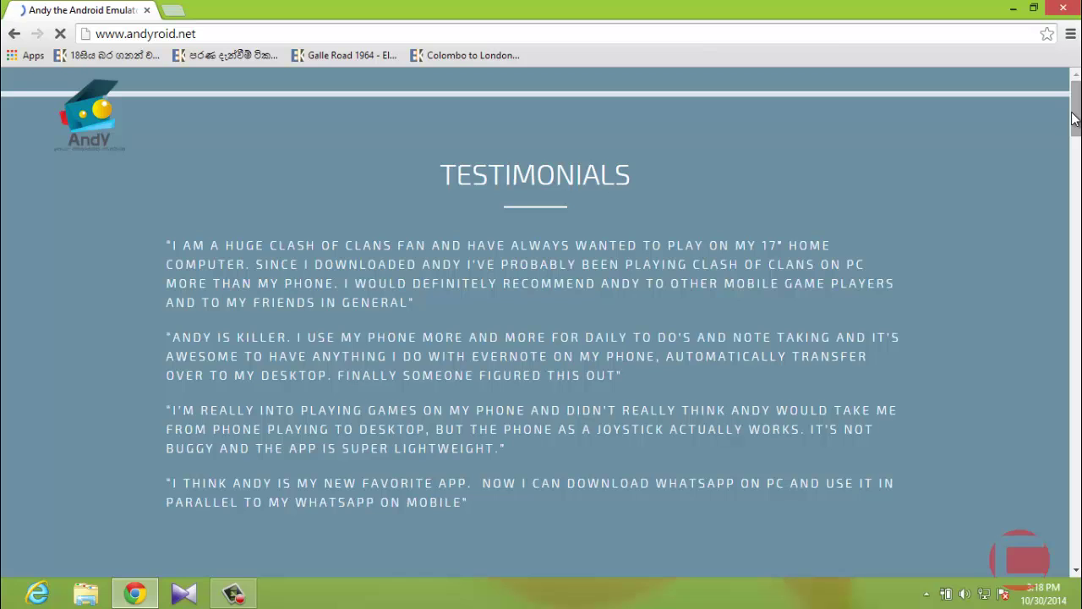
pyautogui.moveTo(1076, 116); pyautogui.dragTo(1078, 166)
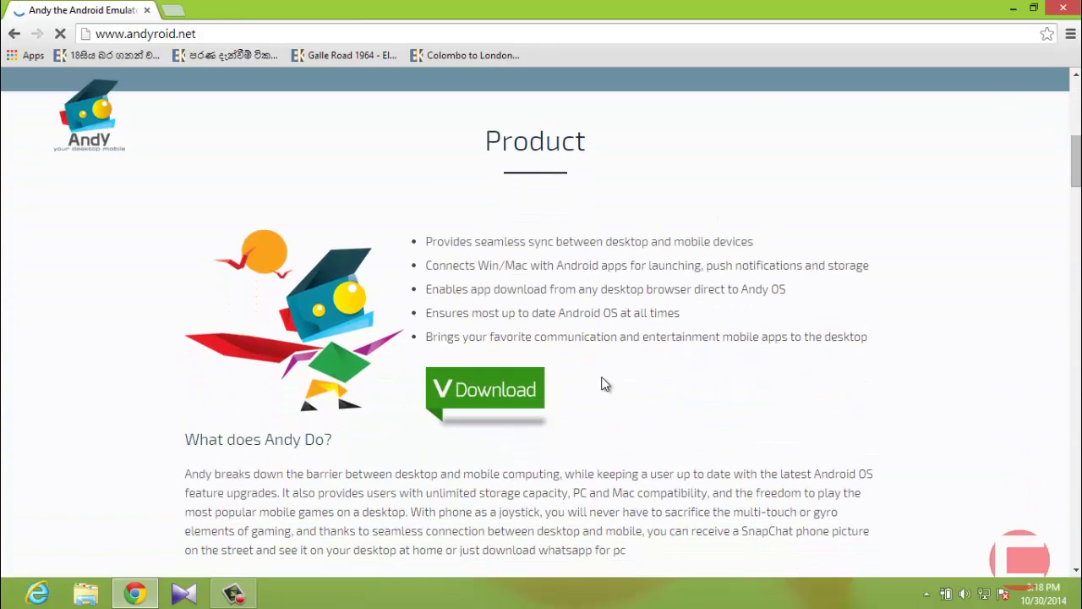
pyautogui.click(478, 390)
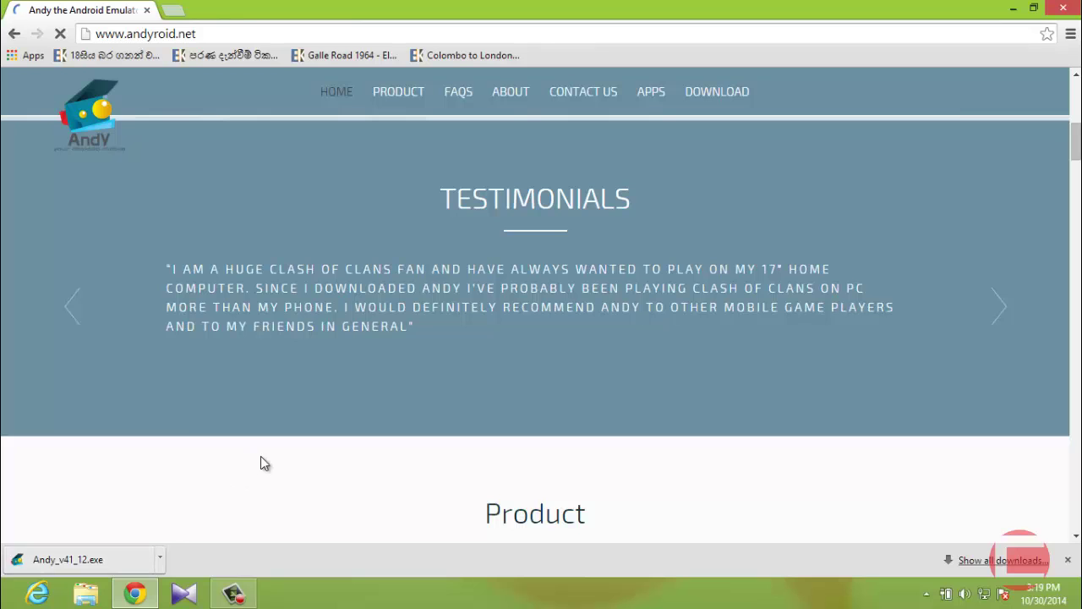
# Scroll down to Andy's Comparison Chart, then show Andy_v41_12.exe in its Downloads folder.
pyautogui.moveTo(1079, 157); pyautogui.dragTo(1079, 207)
pyautogui.scroll(-3, 541, 330)
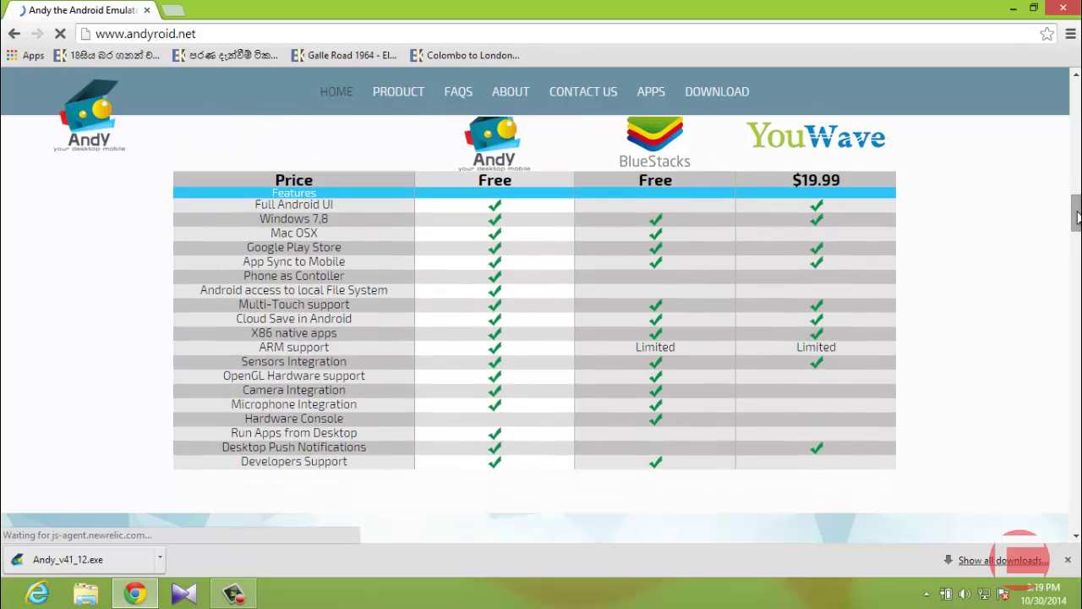
pyautogui.moveTo(1077, 212); pyautogui.dragTo(1077, 207)
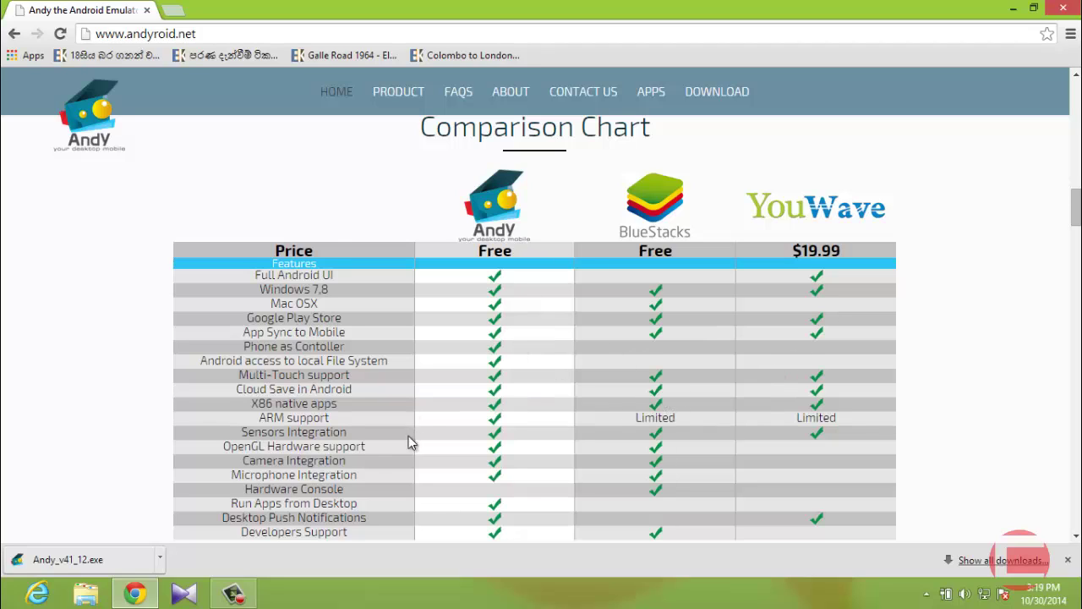
pyautogui.click(164, 559)
pyautogui.click(182, 506)
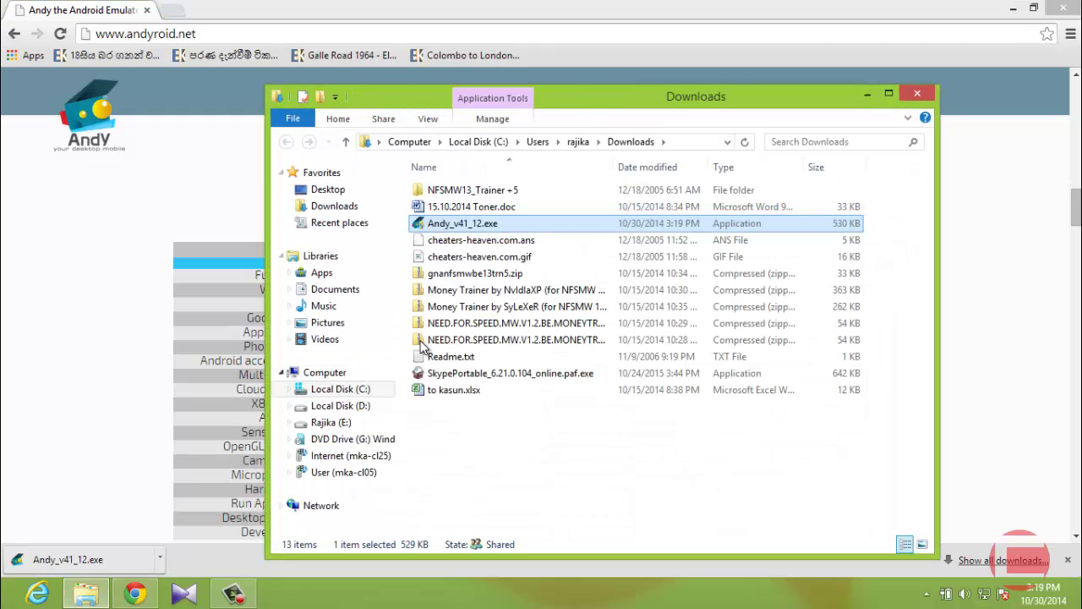
# Run Andy_v41_12.exe from the Downloads folder to bring up the ANDY OS Setup welcome.
pyautogui.doubleClick(486, 222)
pyautogui.rightClick(486, 222)
pyautogui.click(461, 481)
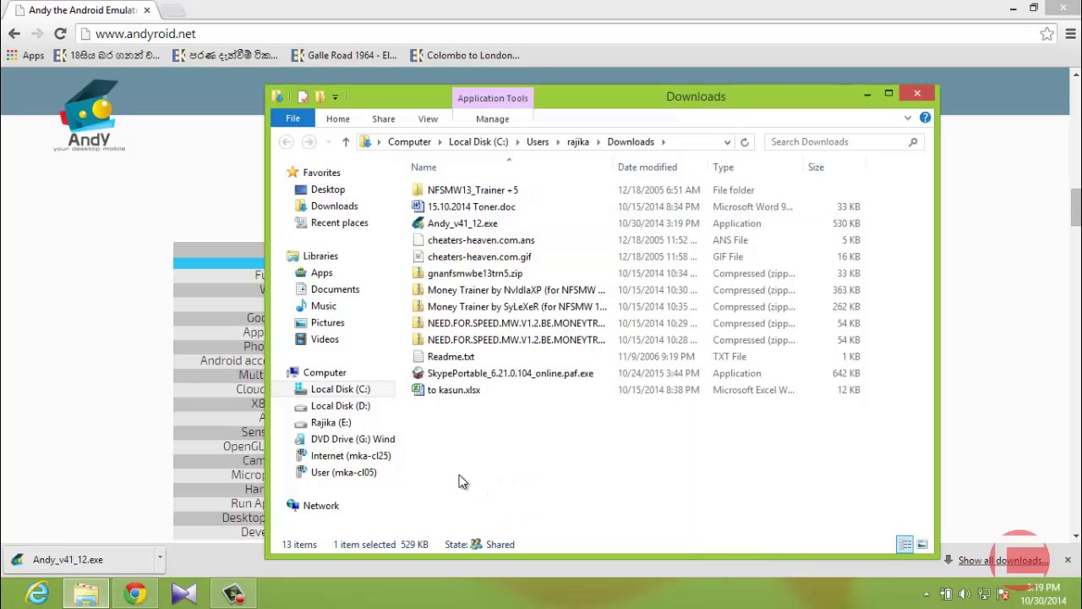
pyautogui.doubleClick(490, 228)
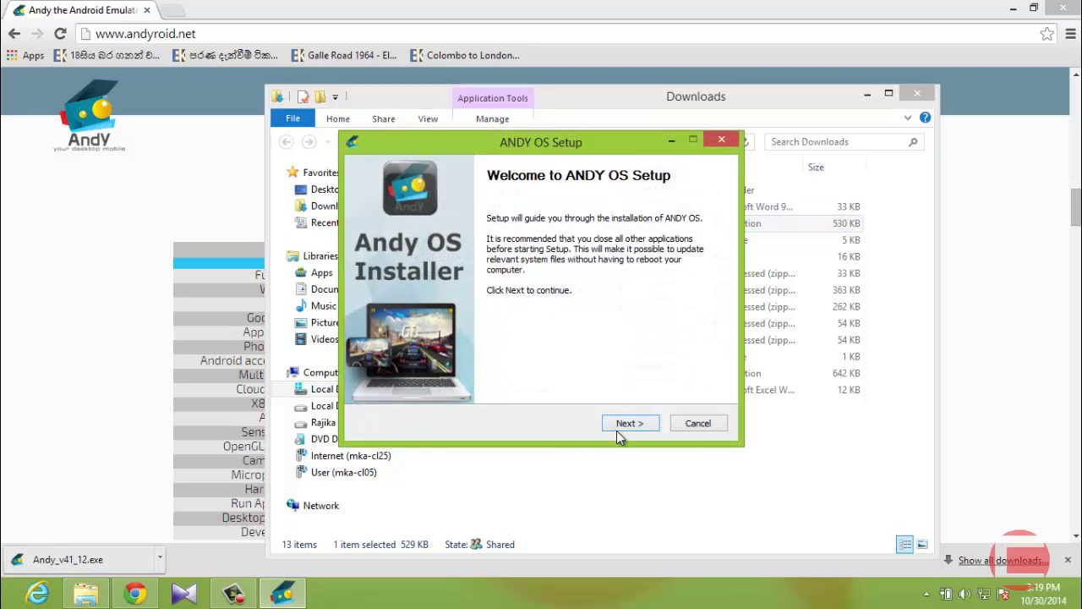
# Go past the welcome page and accept the ANDY OS licence agreement to begin installing.
pyautogui.click(626, 424)
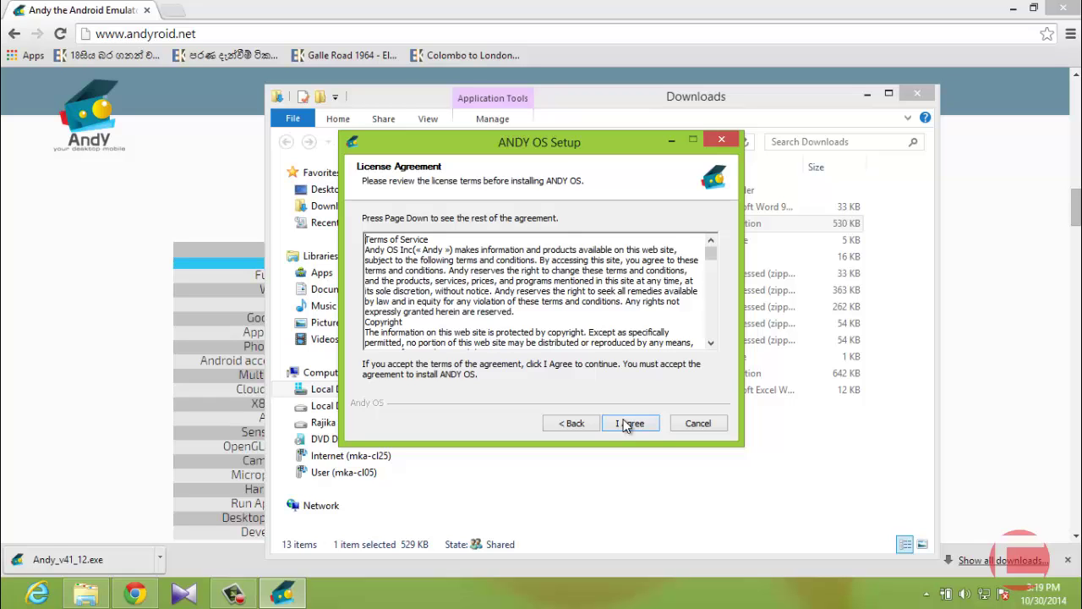
pyautogui.moveTo(716, 251); pyautogui.dragTo(708, 237)
pyautogui.click(632, 422)
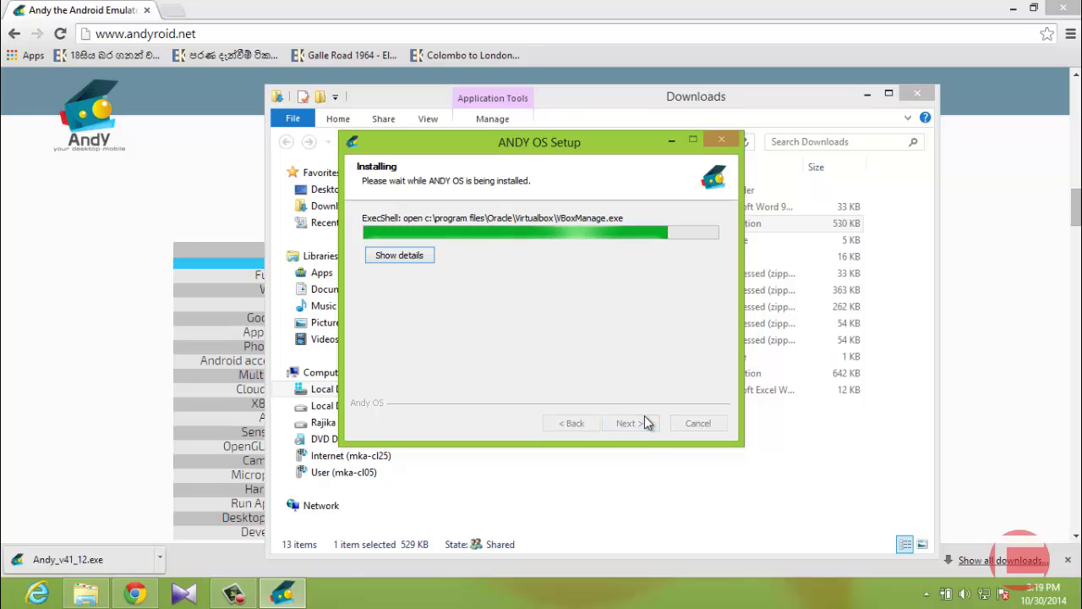
# Close the Downloads folder and Chrome, show installation details, and move the reboot prompt up and right.
pyautogui.click(922, 95)
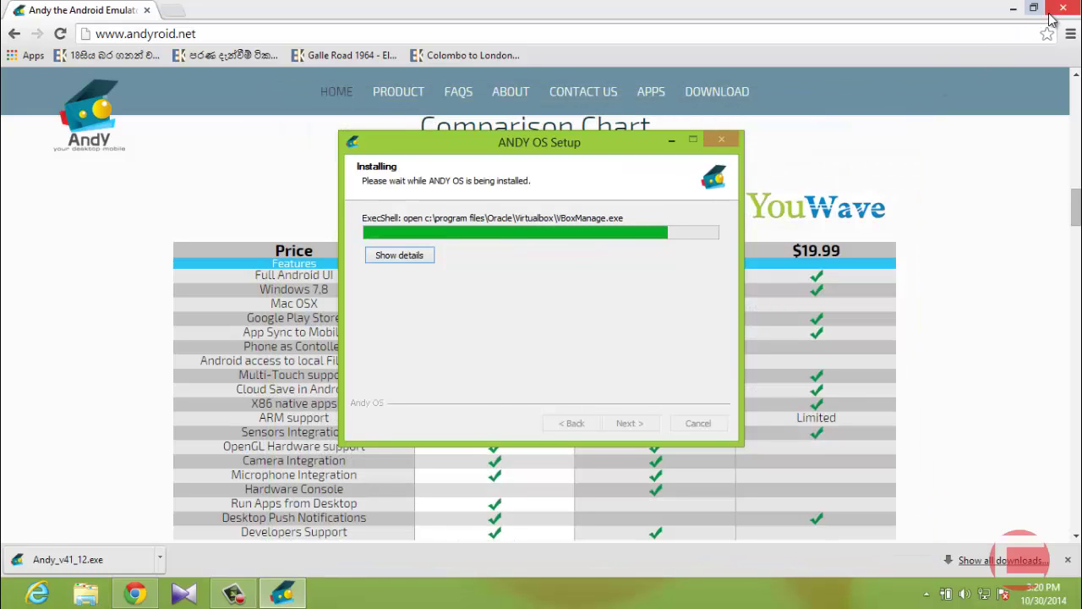
pyautogui.click(1059, 10)
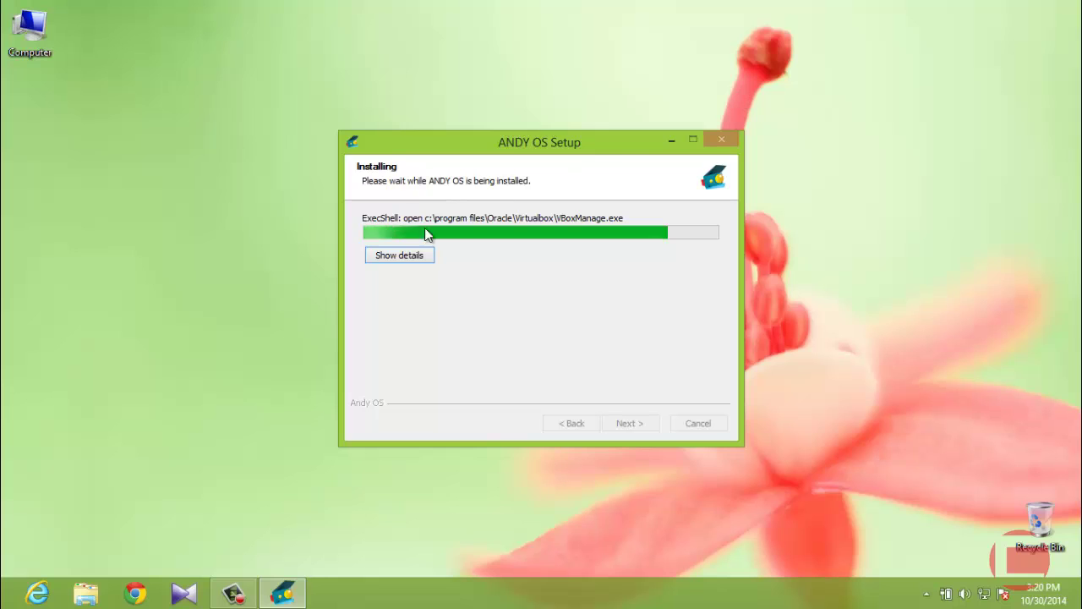
pyautogui.click(415, 255)
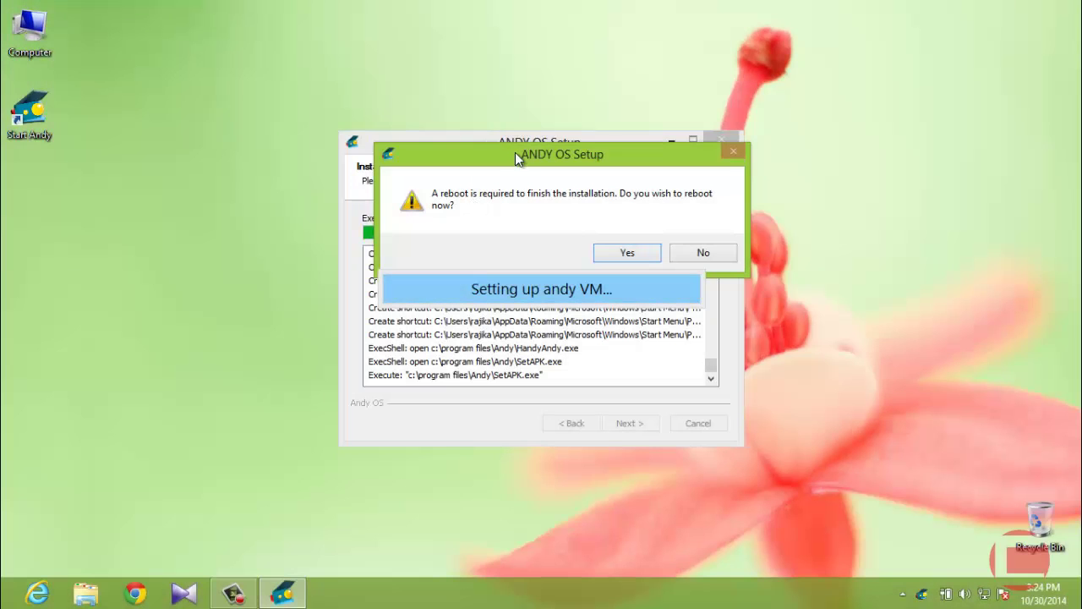
pyautogui.moveTo(519, 155); pyautogui.dragTo(541, 101)
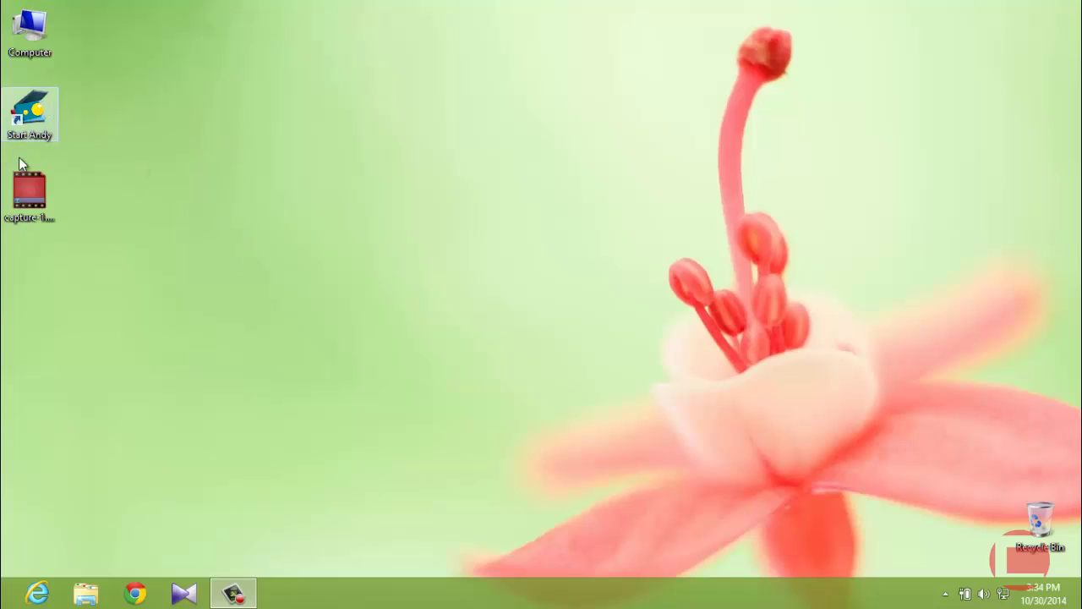
# Launch the Andy emulator from the Start Andy desktop shortcut.
pyautogui.doubleClick(37, 125)
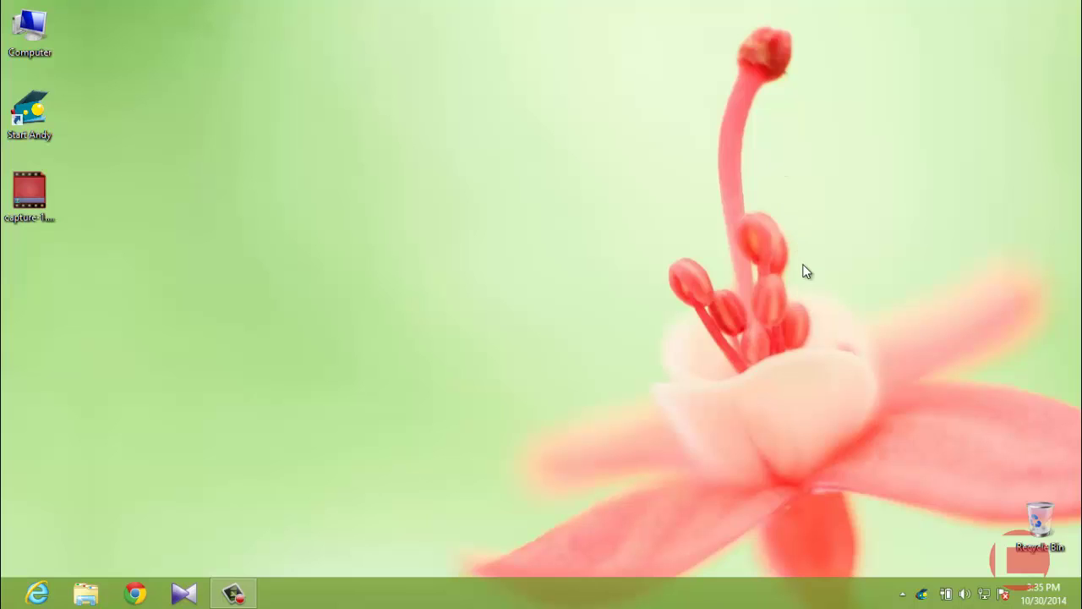
pyautogui.doubleClick(30, 116)
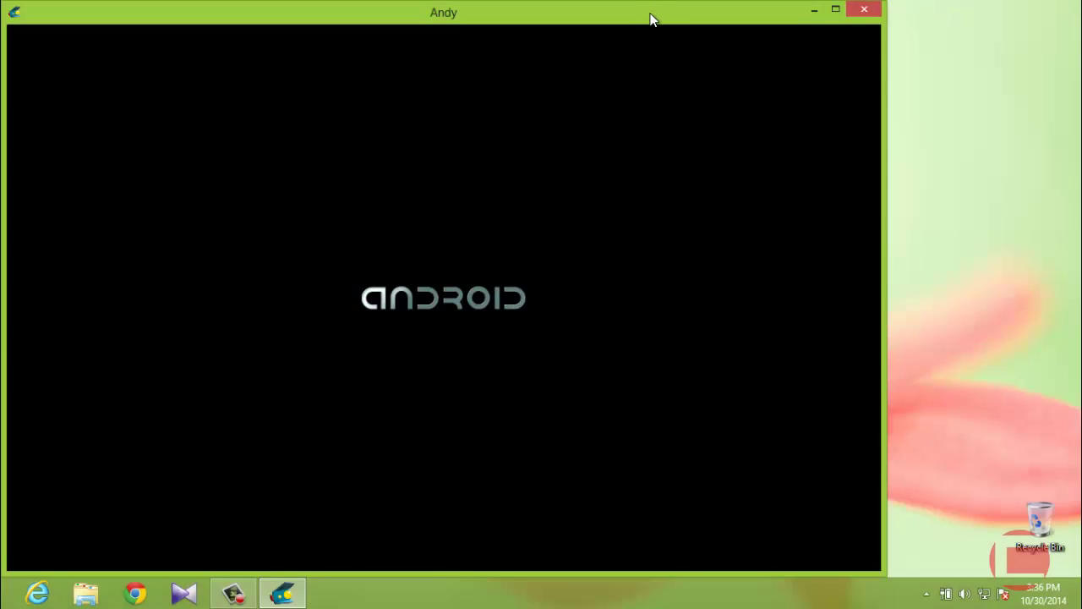
# Shift the Andy window slightly right and unlock the Android lock screen.
pyautogui.moveTo(652, 19); pyautogui.dragTo(676, 16)
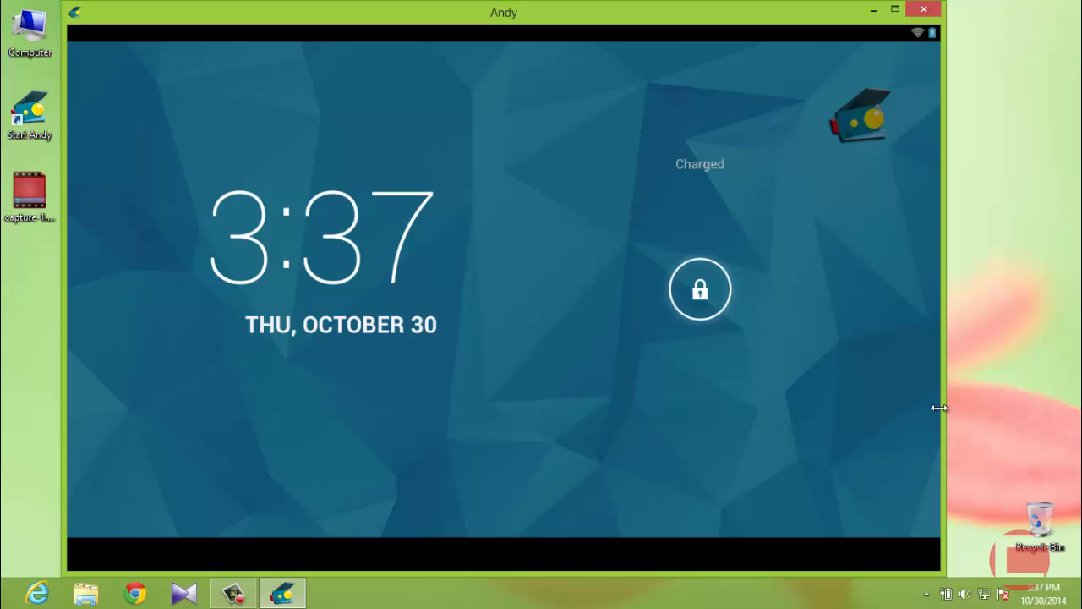
pyautogui.moveTo(702, 291); pyautogui.dragTo(422, 277)
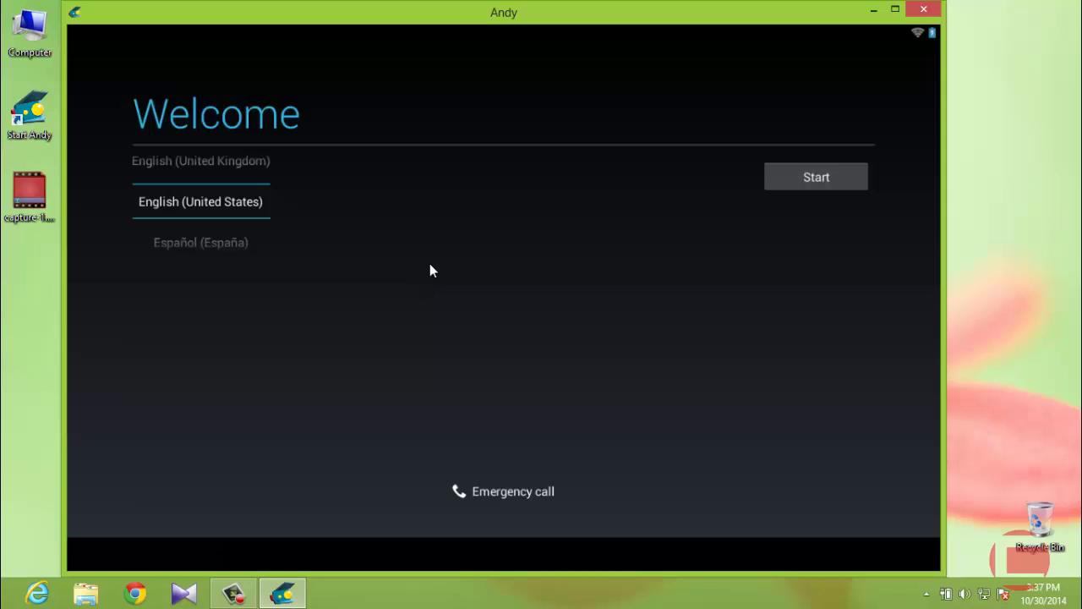
# Start setup in English (United States), sign in with an existing Google account, and accept the terms.
pyautogui.click(791, 179)
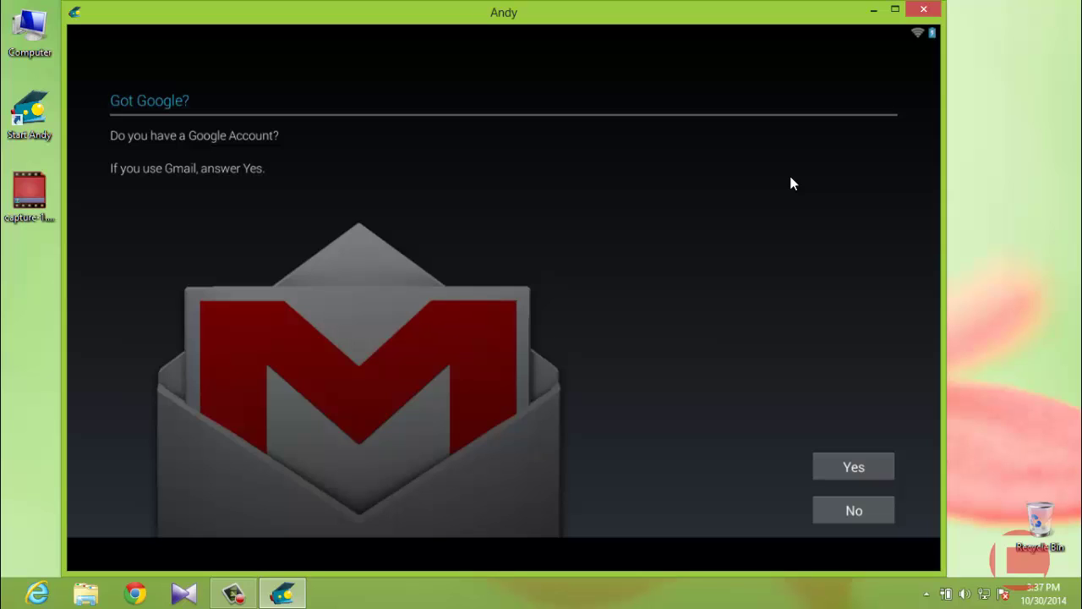
pyautogui.click(873, 466)
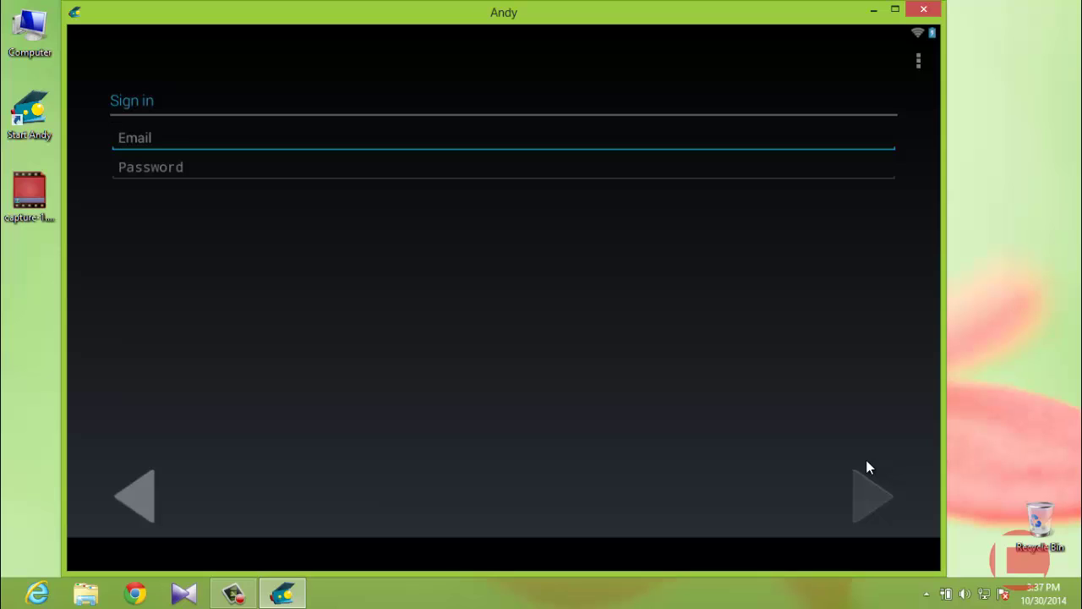
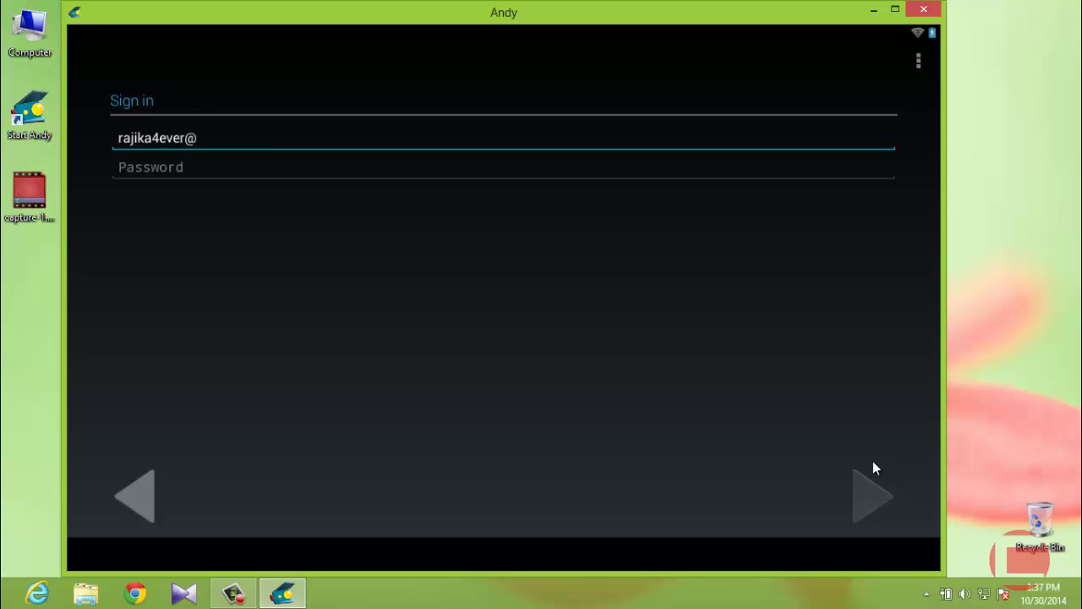
pyautogui.press('Tab')
pyautogui.write('••••••')
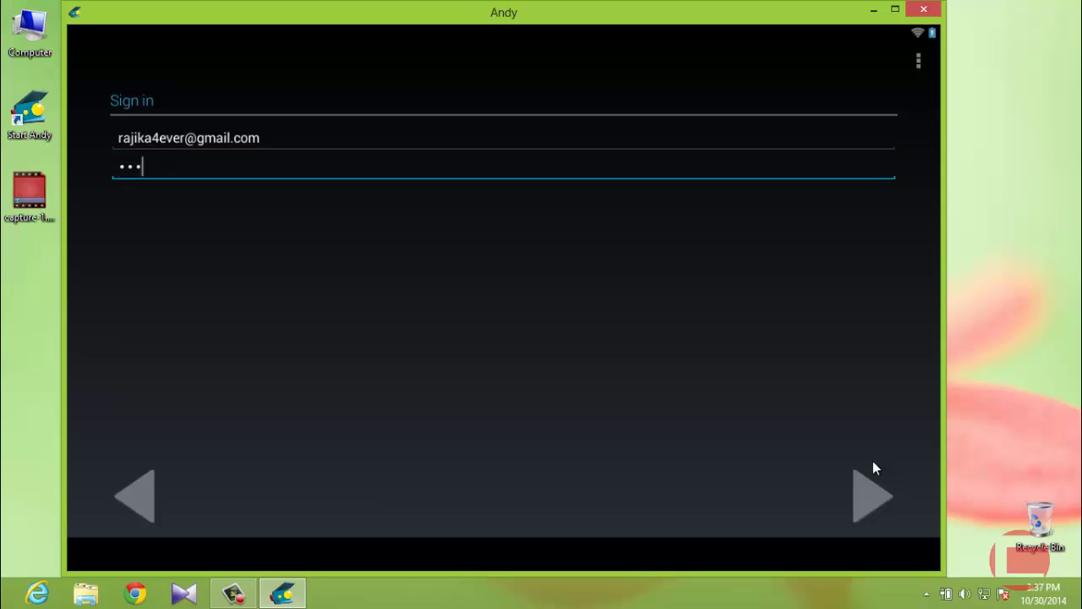
pyautogui.write('•••••')
pyautogui.click(865, 490)
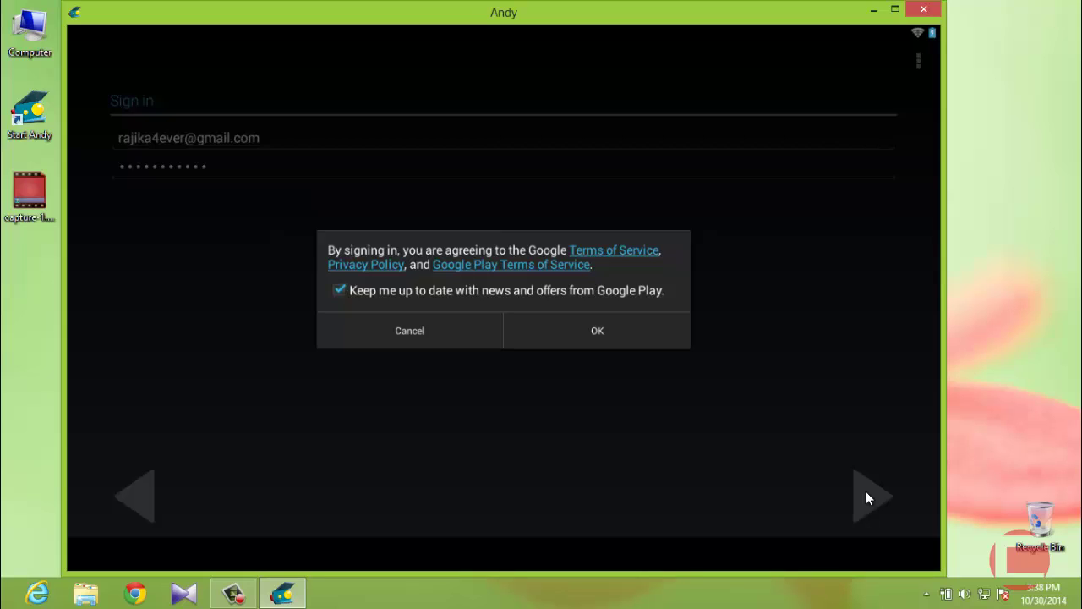
pyautogui.click(599, 337)
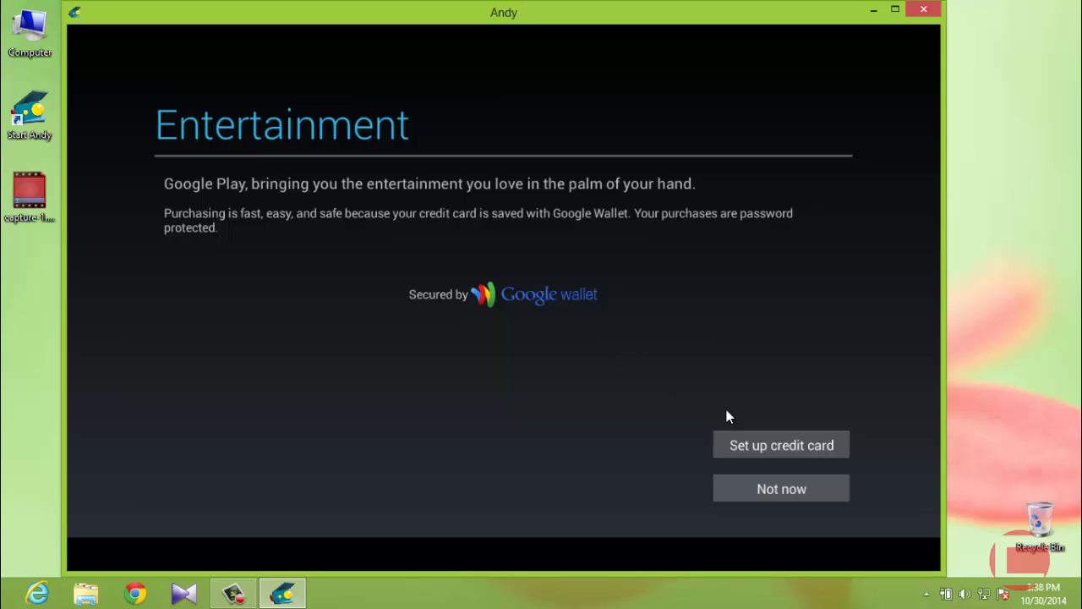
# Skip credit card setup and turn off both Google restore and tablet backup.
pyautogui.click(787, 494)
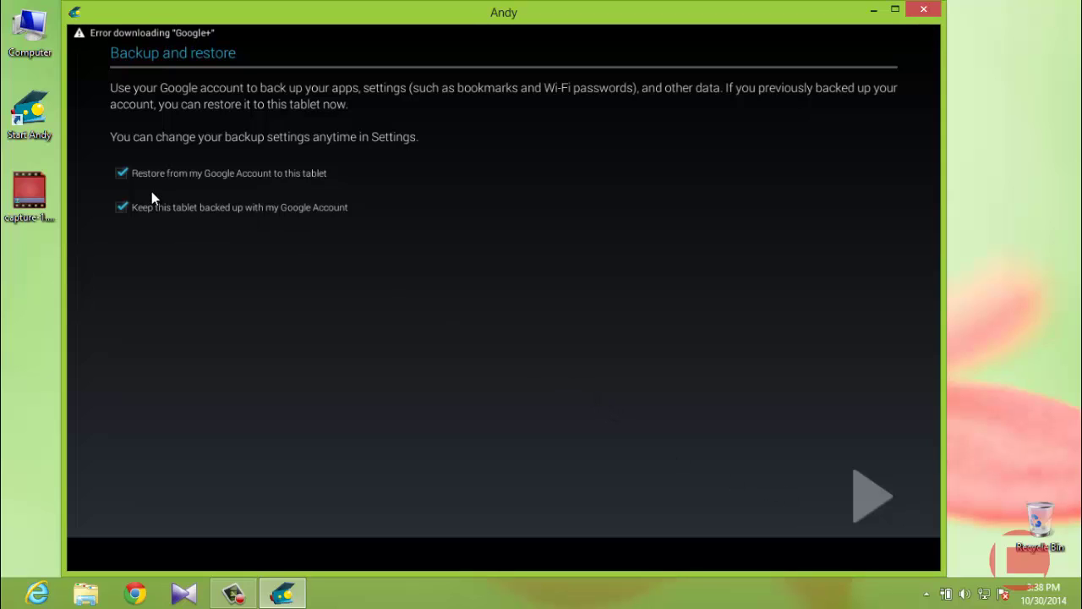
pyautogui.click(121, 173)
pyautogui.click(121, 207)
pyautogui.click(865, 497)
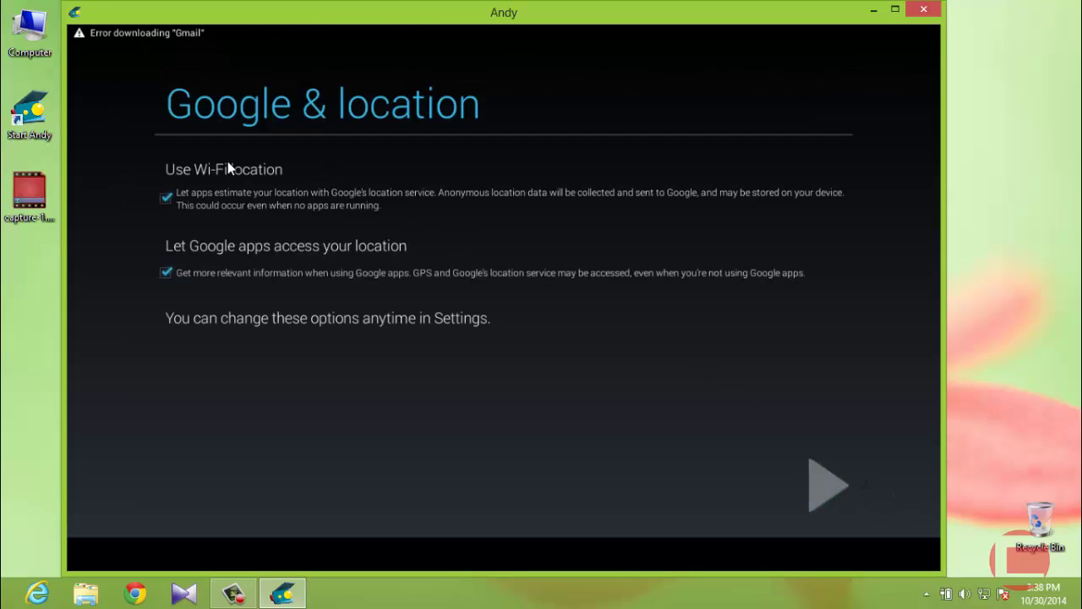
# Accept the location and Date & time settings and finish the tablet setup.
pyautogui.click(821, 484)
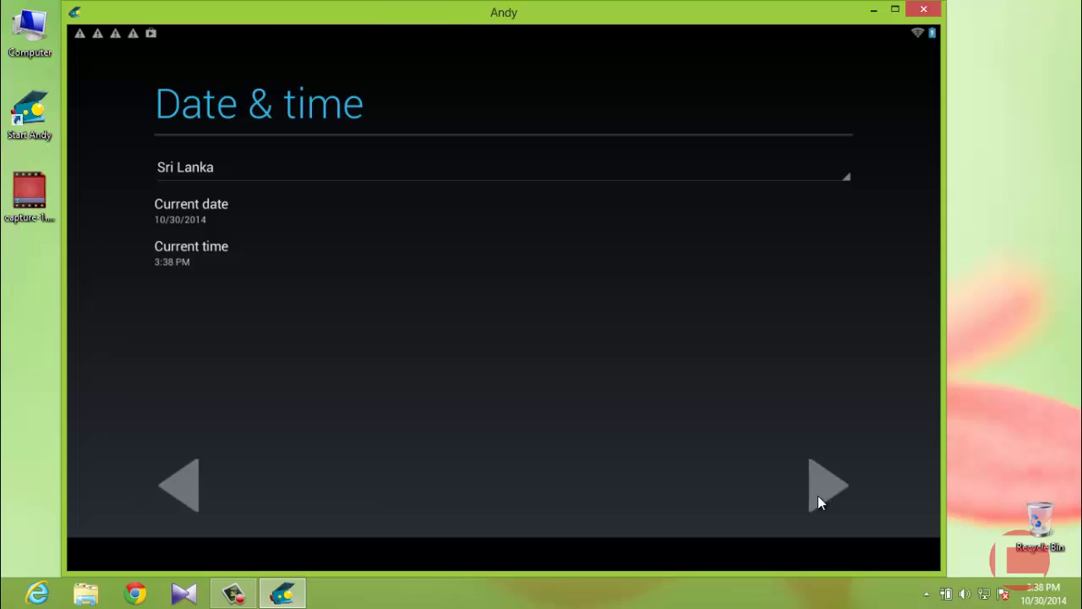
pyautogui.click(817, 496)
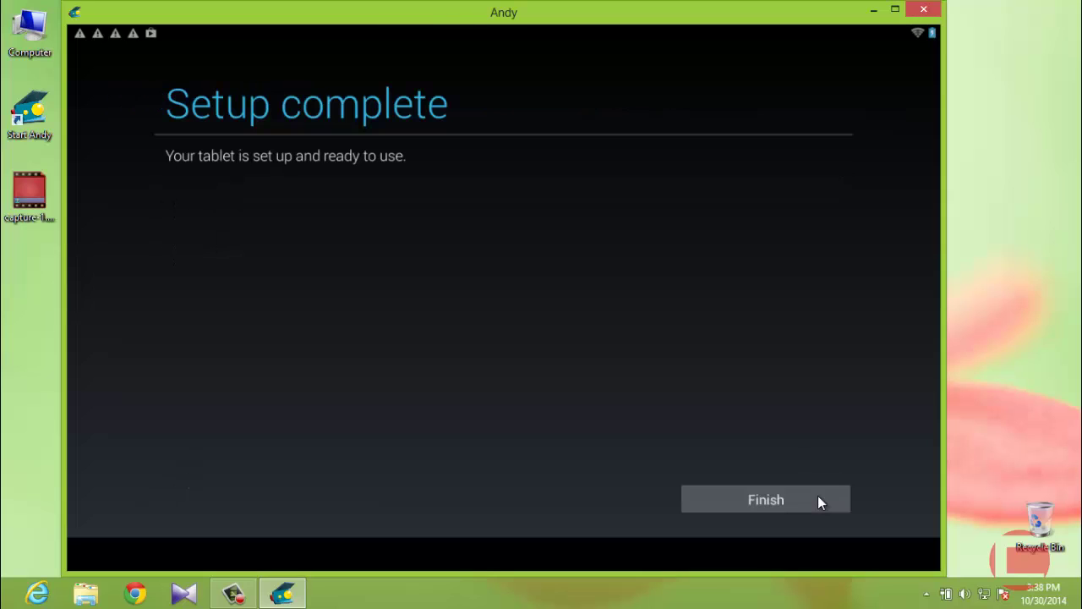
pyautogui.click(817, 499)
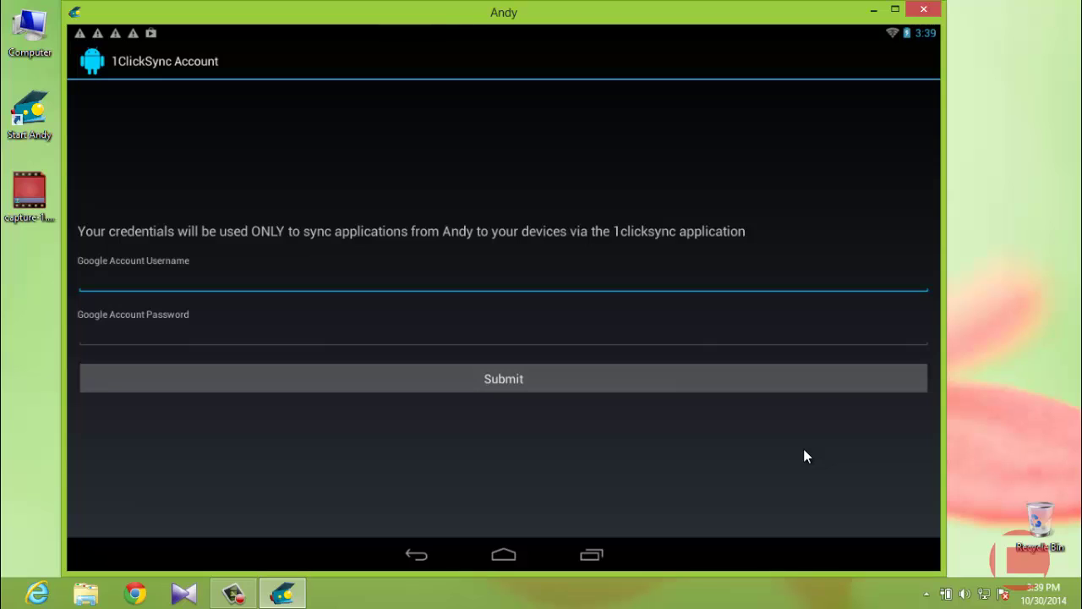
# Back out of the 1ClickSync Account screen without entering any credentials.
pyautogui.click(424, 557)
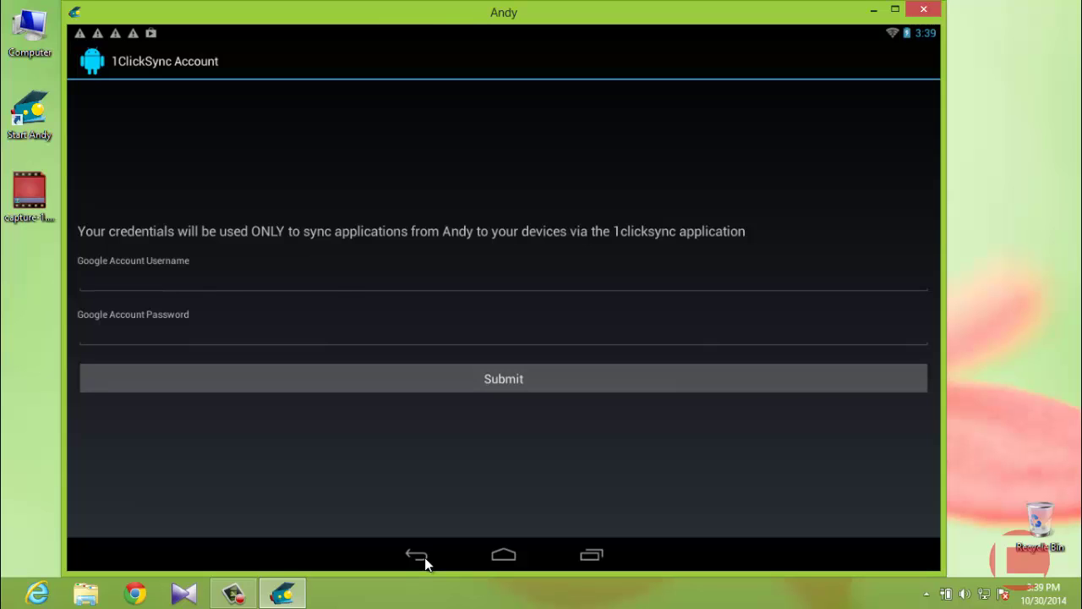
pyautogui.click(418, 555)
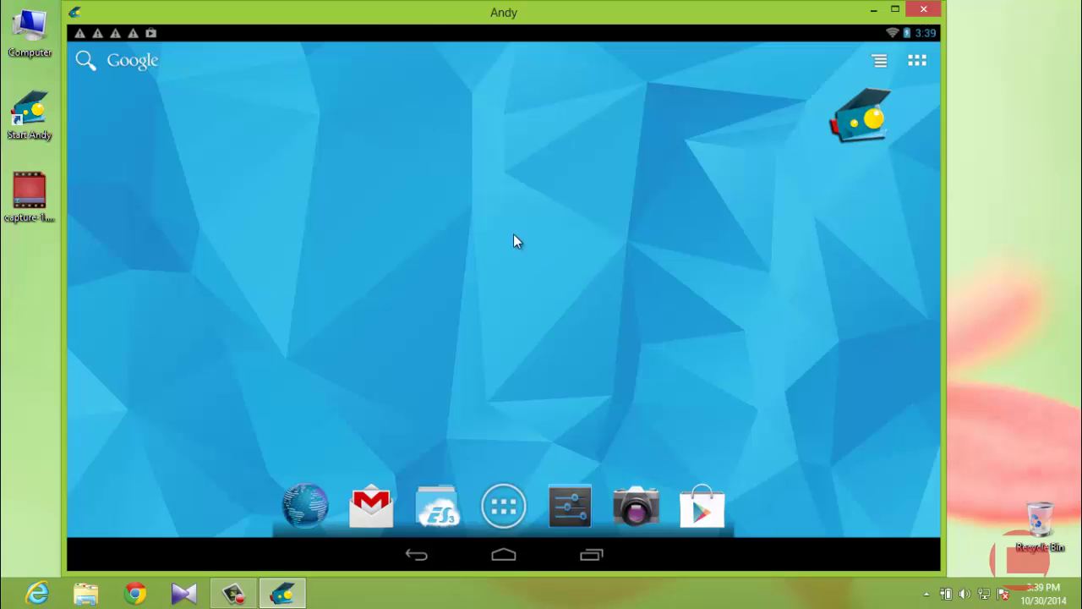
# Clear all download-error notifications, then search Google Play for 'clash of clans' and open Supercell's page.
pyautogui.moveTo(145, 34); pyautogui.dragTo(233, 156)
pyautogui.click(407, 60)
pyautogui.click(702, 507)
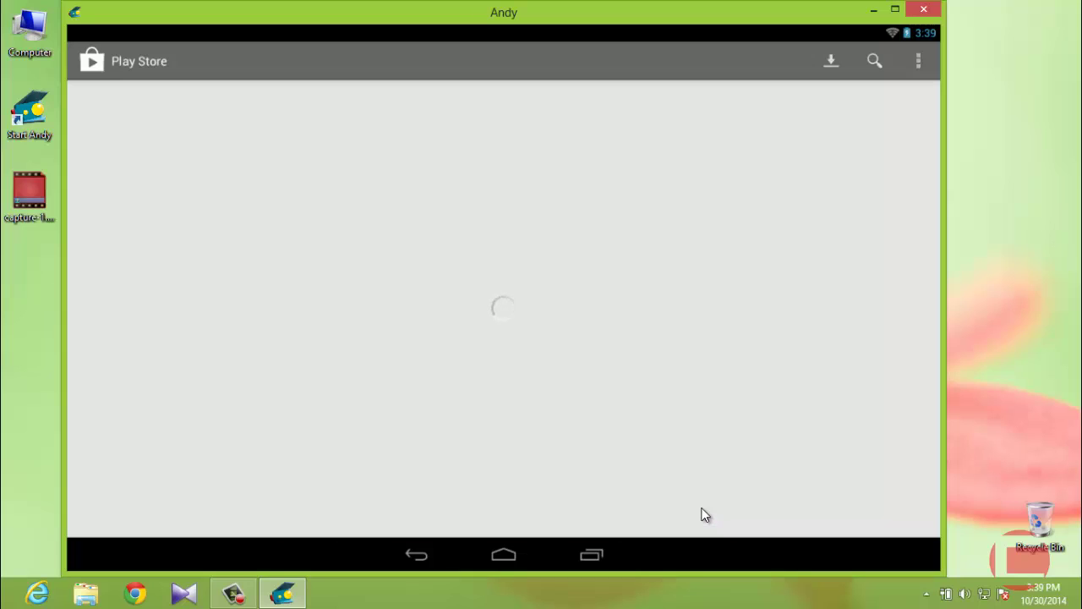
pyautogui.click(874, 59)
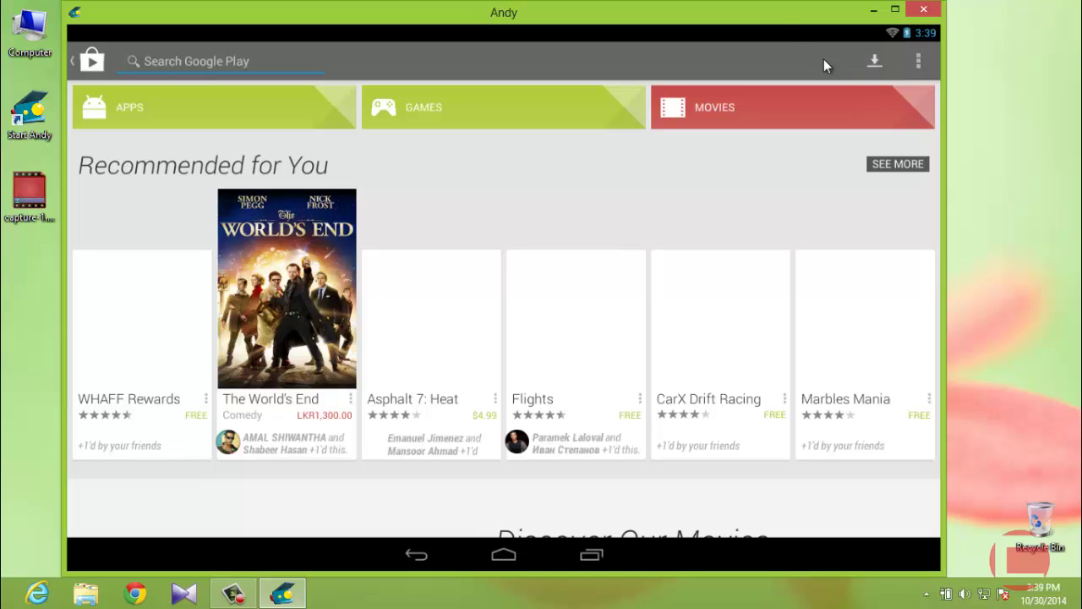
pyautogui.write('clash')
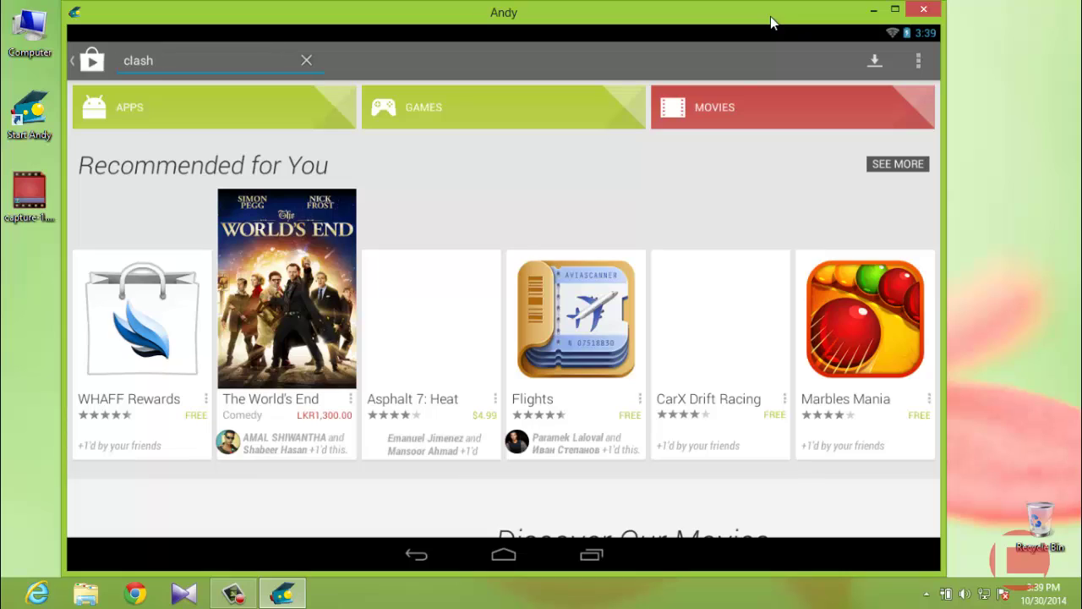
pyautogui.write(' of clans')
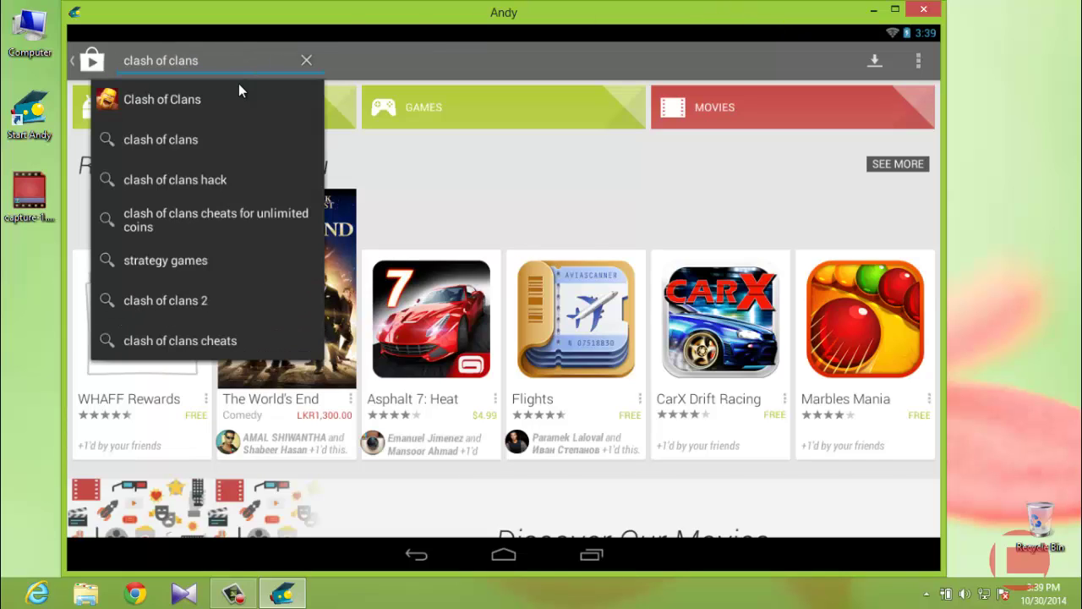
pyautogui.click(192, 95)
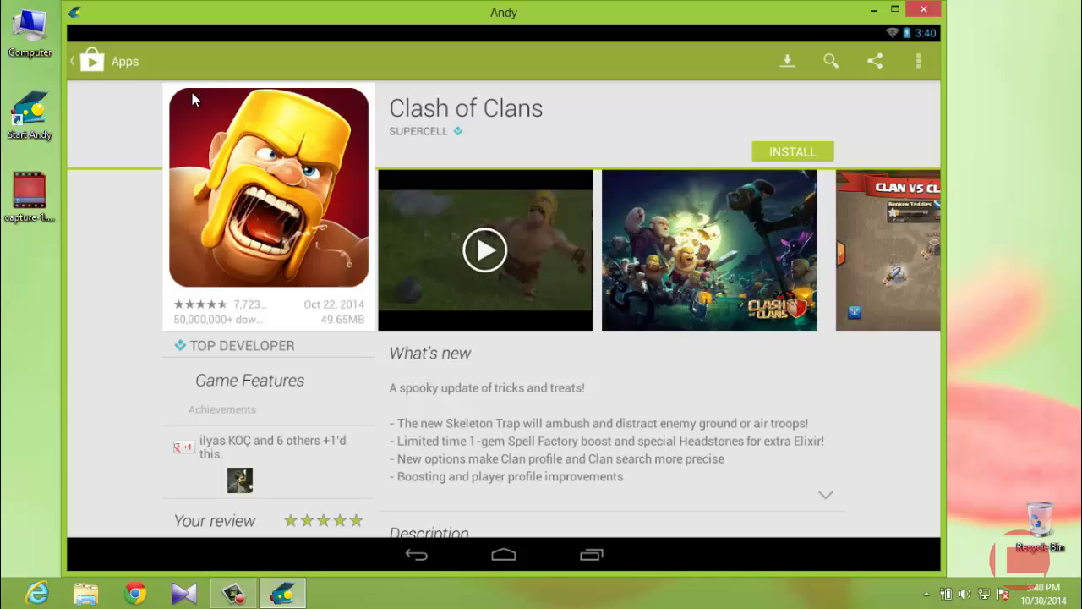
# Install Clash of Clans, accepting its app permissions, then go back to the Google Play home.
pyautogui.click(791, 152)
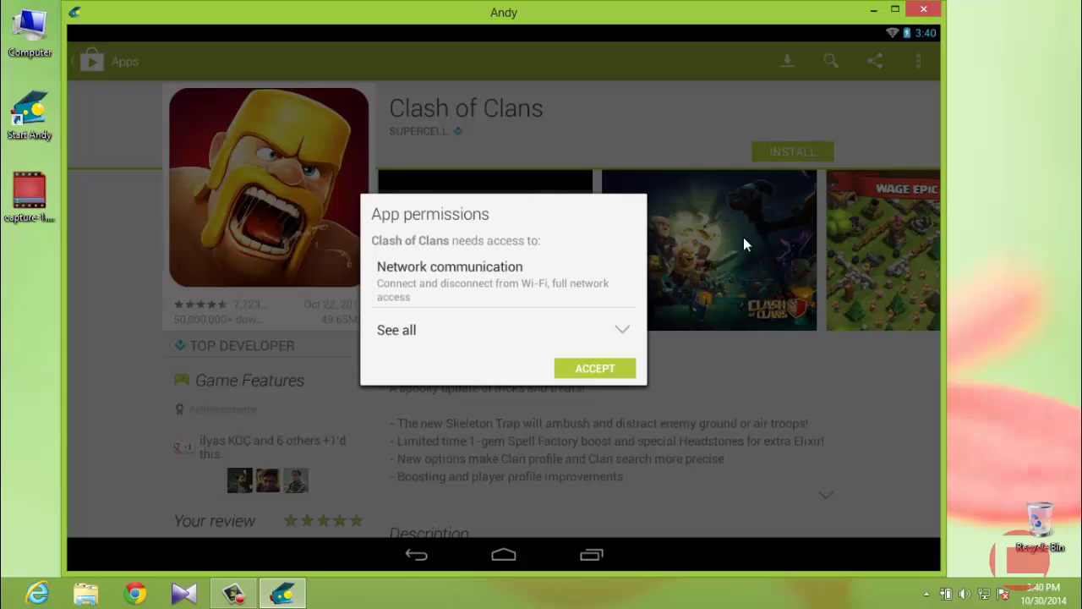
pyautogui.click(609, 368)
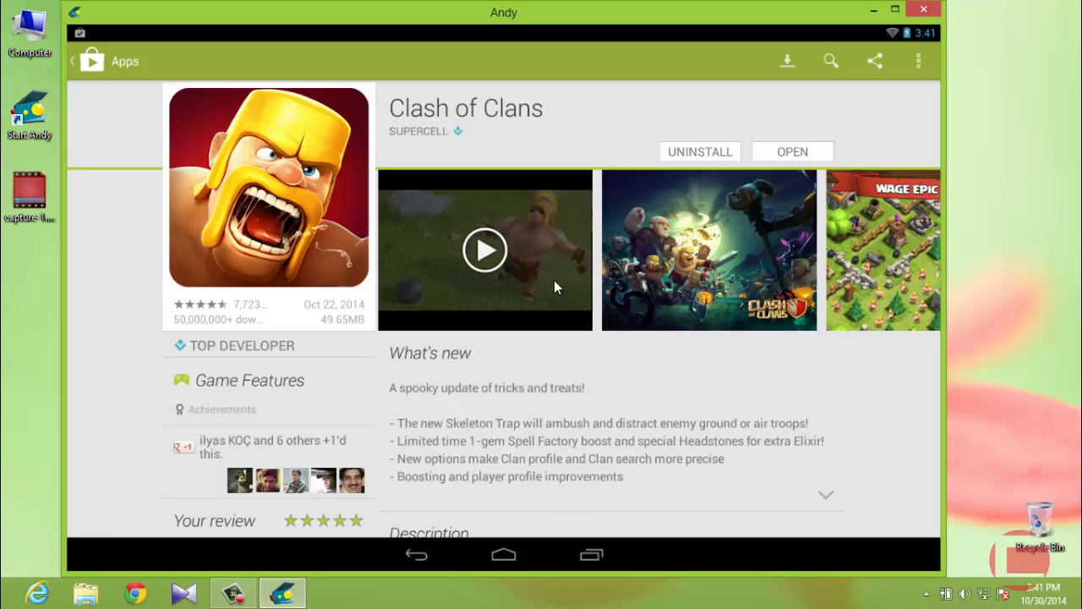
pyautogui.click(418, 555)
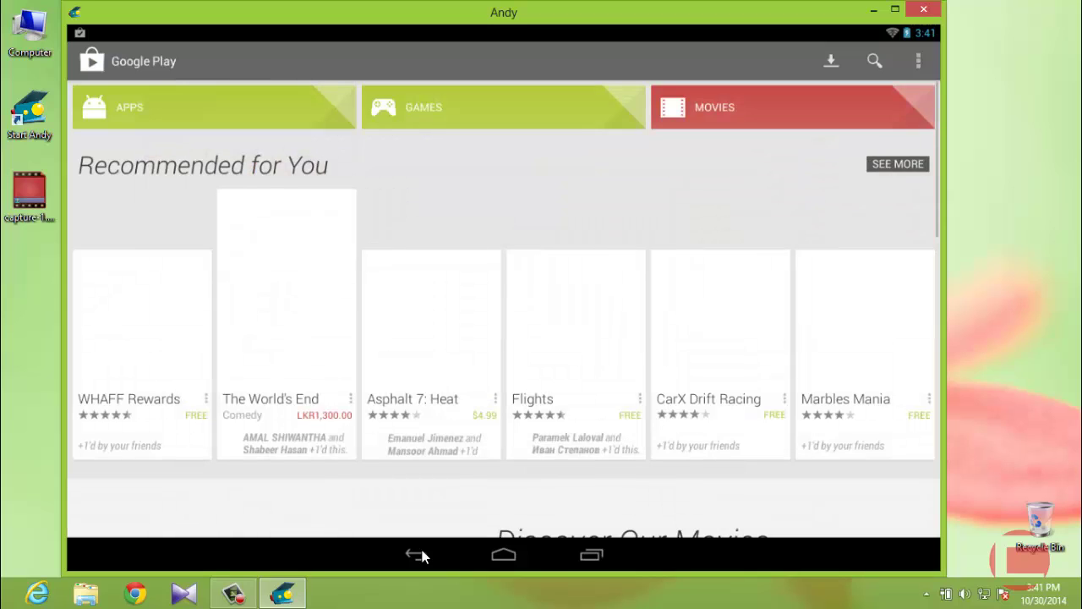
# Leave the Play Store for the home screen and start the Clash of Clans app.
pyautogui.click(418, 554)
pyautogui.click(418, 554)
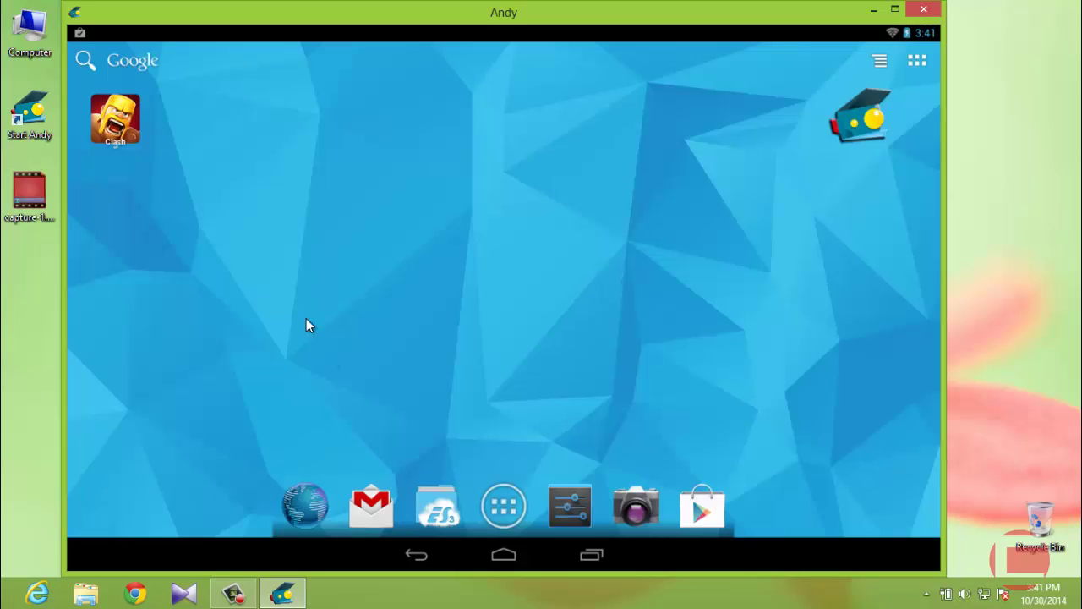
pyautogui.click(118, 123)
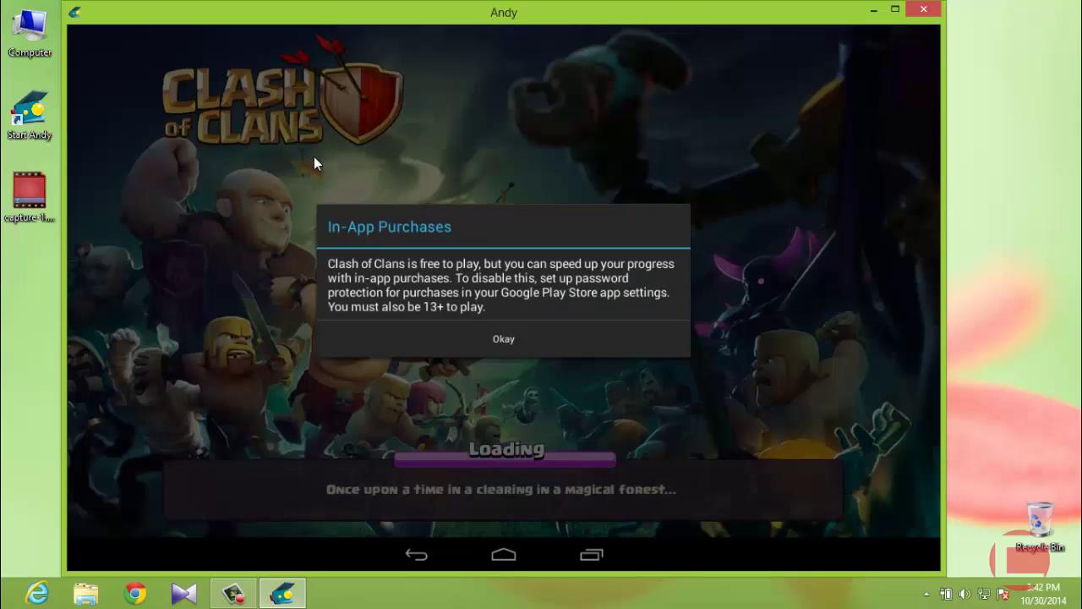
# Acknowledge the In-App Purchases notice and confirm loading the Google account's Town Hall 8 village.
pyautogui.click(499, 337)
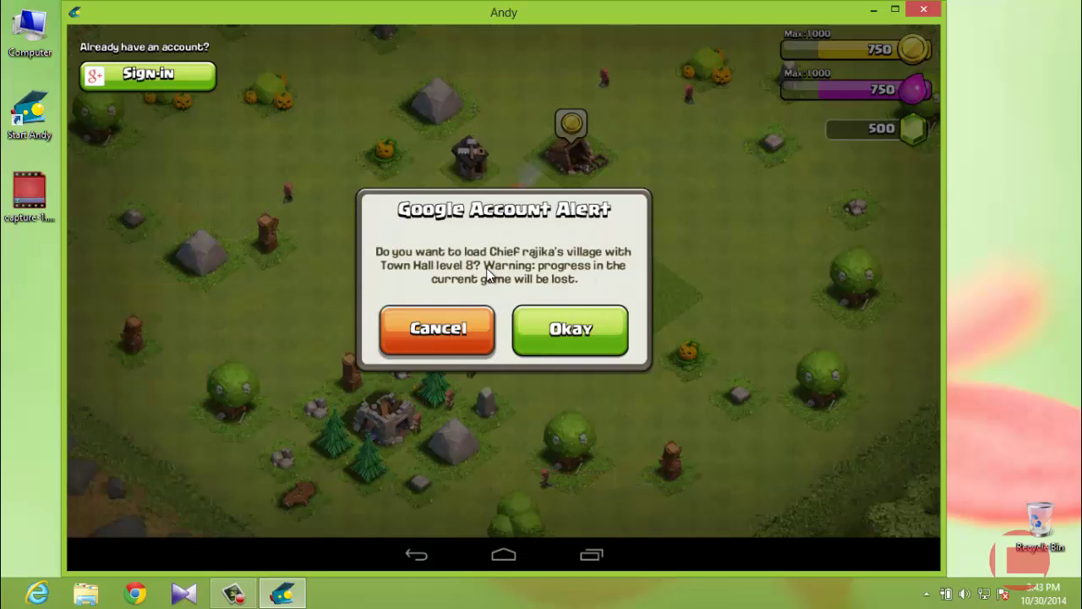
pyautogui.click(682, 327)
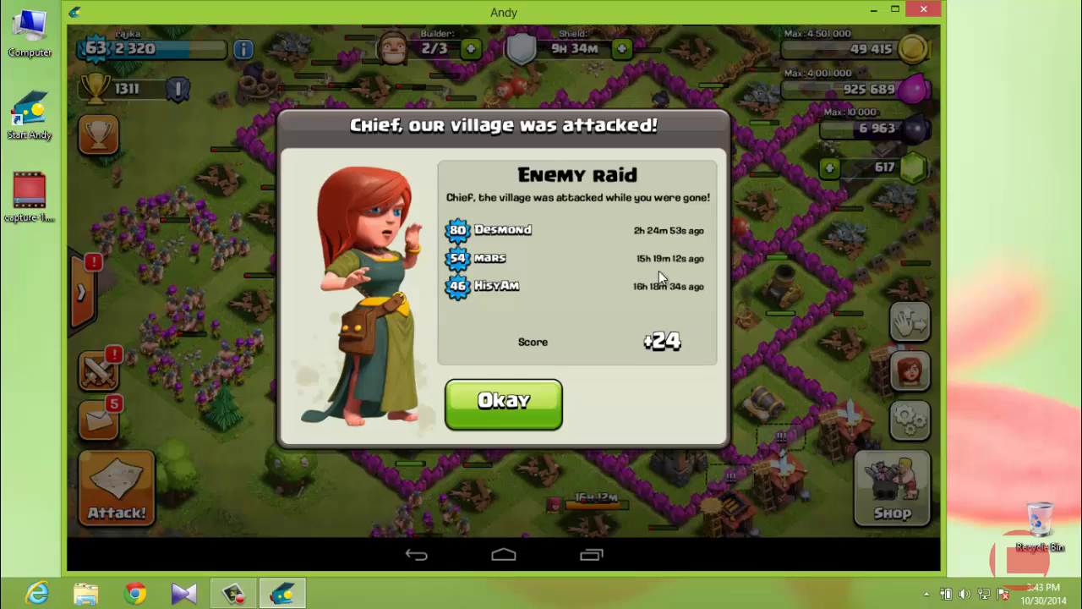
# Dismiss the enemy raid report and collect the gold from the mines.
pyautogui.click(495, 403)
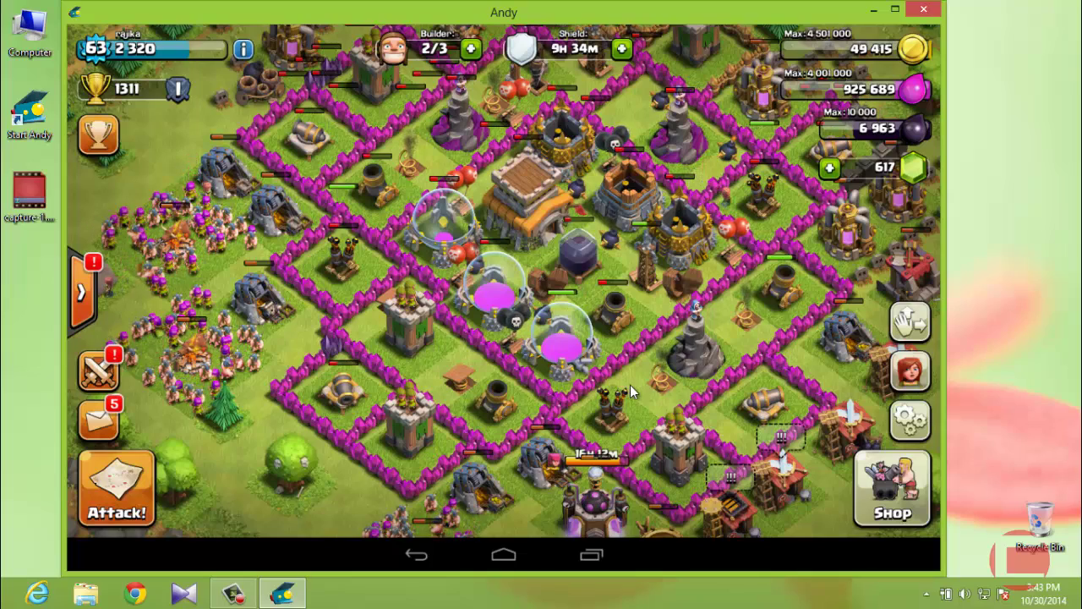
pyautogui.click(263, 85)
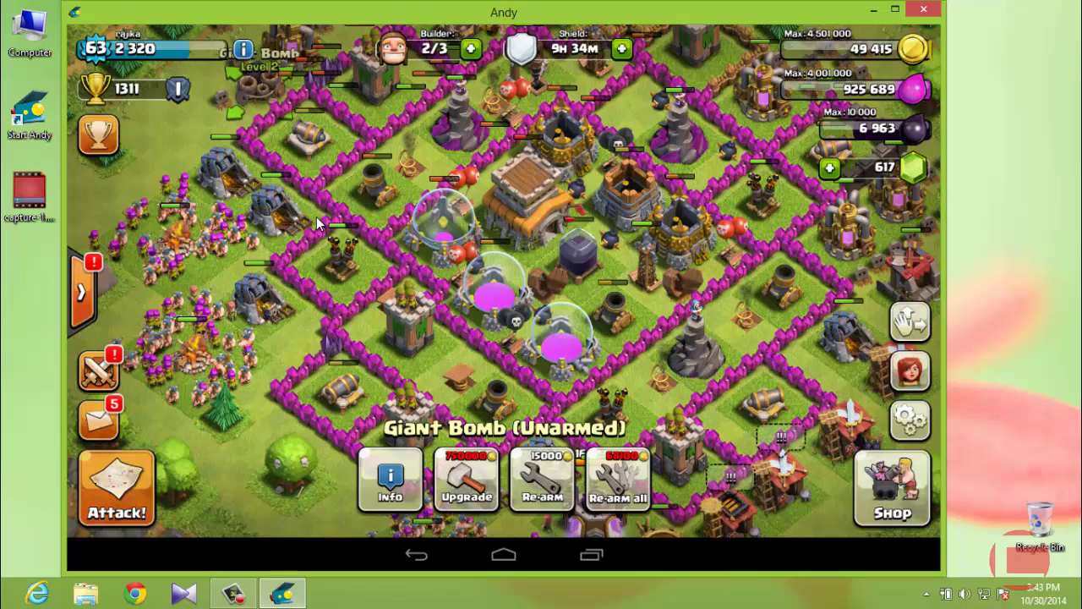
pyautogui.click(220, 102)
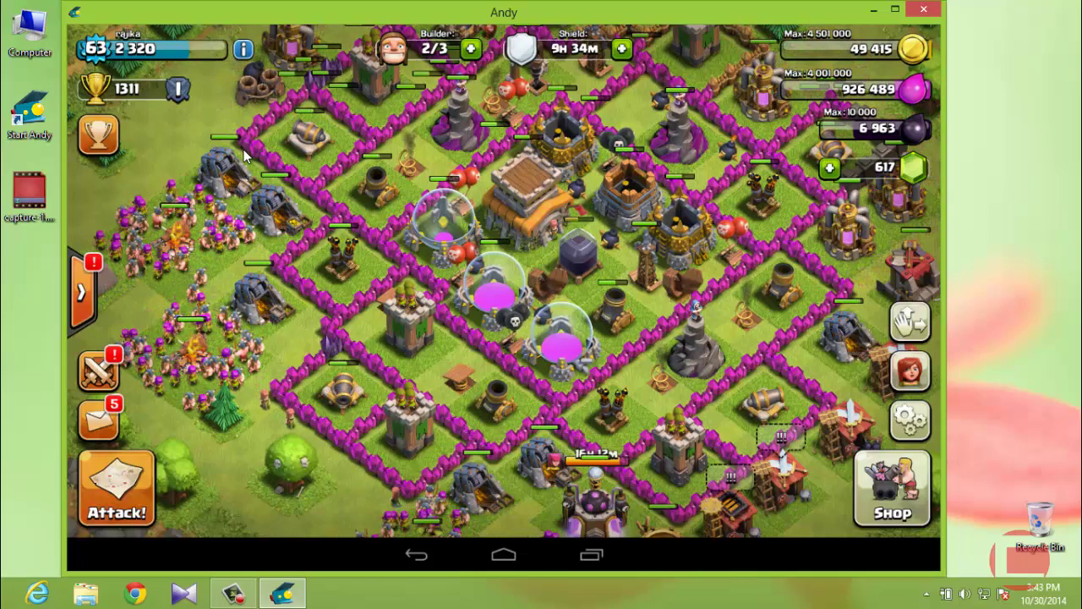
pyautogui.click(225, 135)
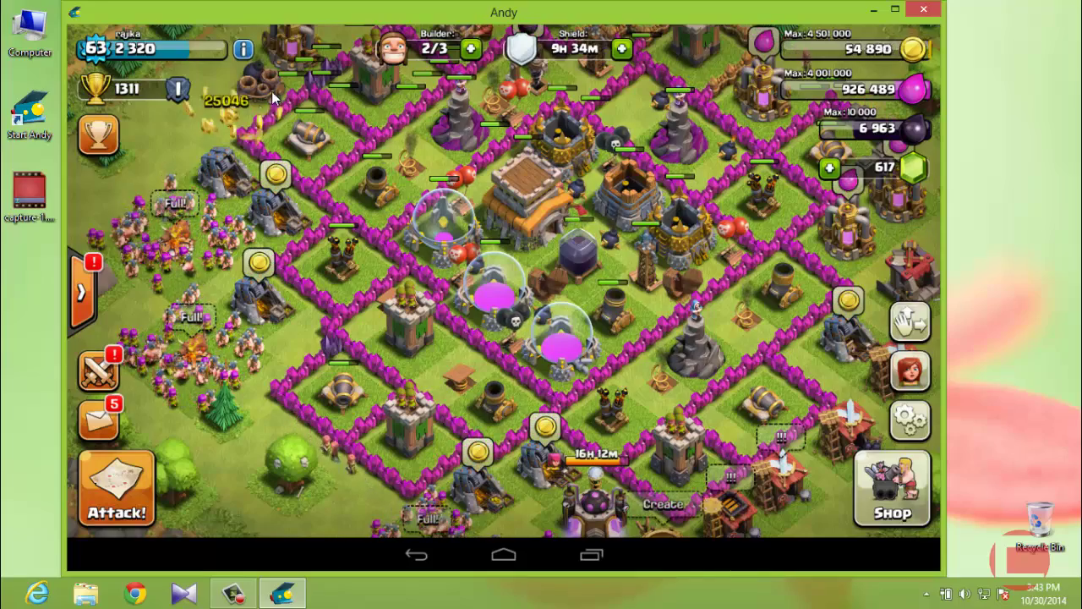
# Re-arm all village traps via the Giant Bomb for 68100 gold.
pyautogui.click(249, 89)
pyautogui.click(626, 483)
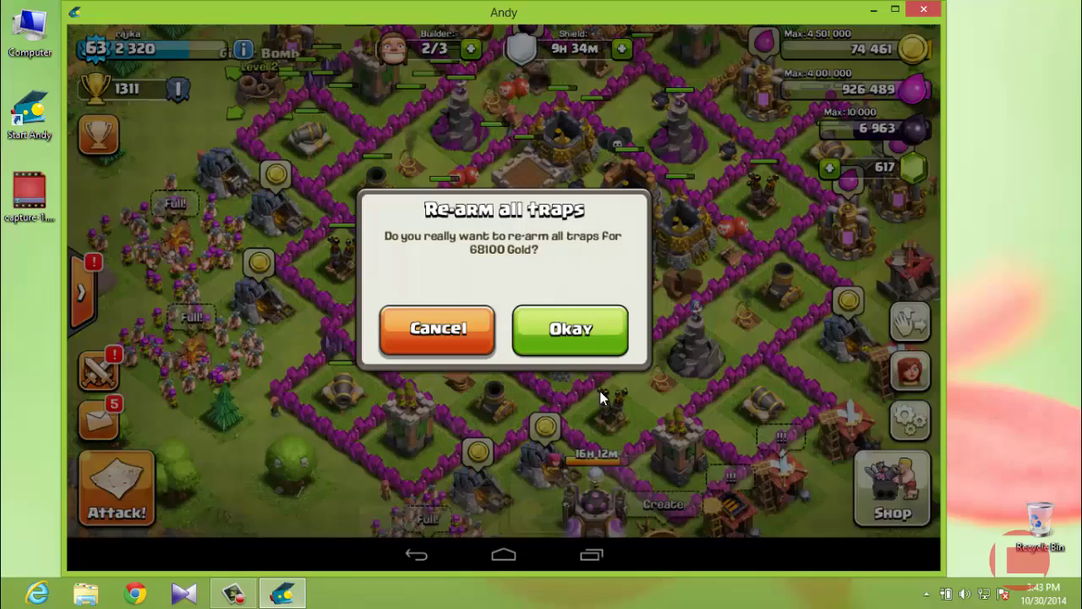
pyautogui.click(582, 342)
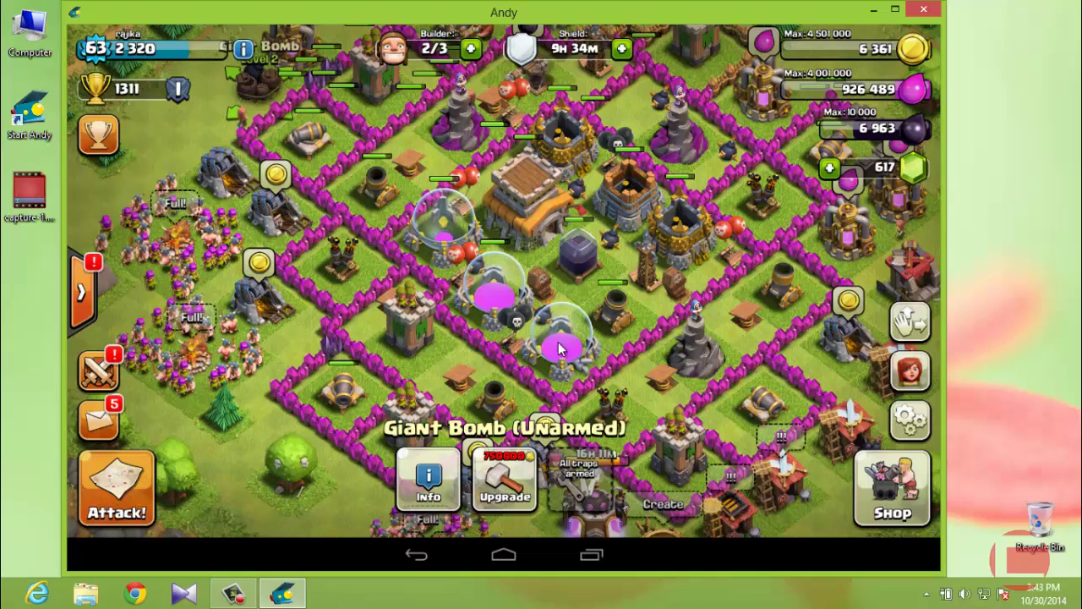